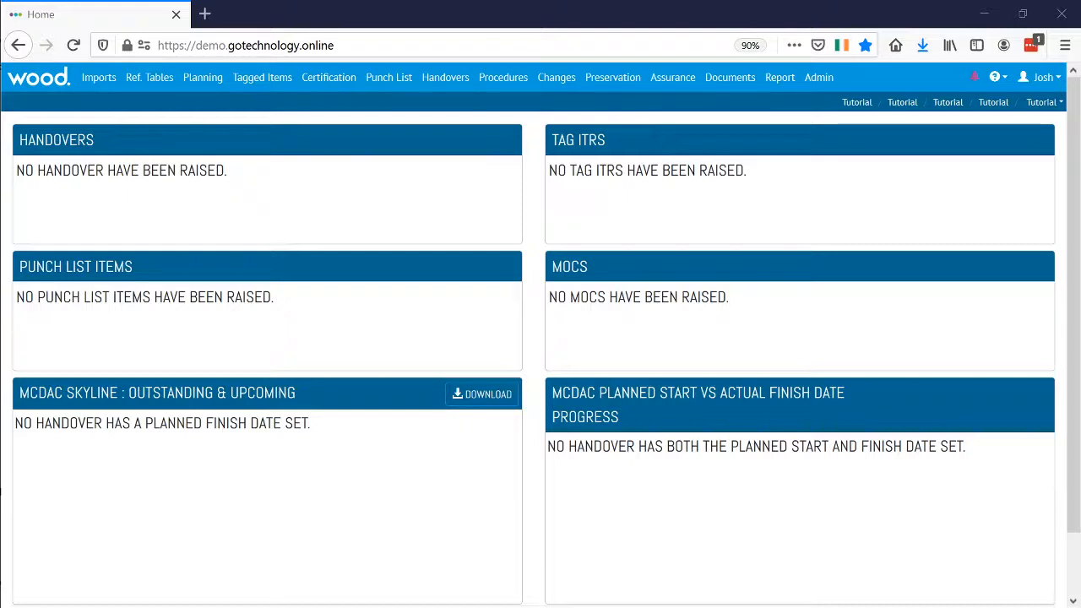
Open the GoTechnology hub2 Data Dictionary workbook in Excel from the online documents page and enable editing.
{"action": "left_click", "coordinate": [999, 78]}
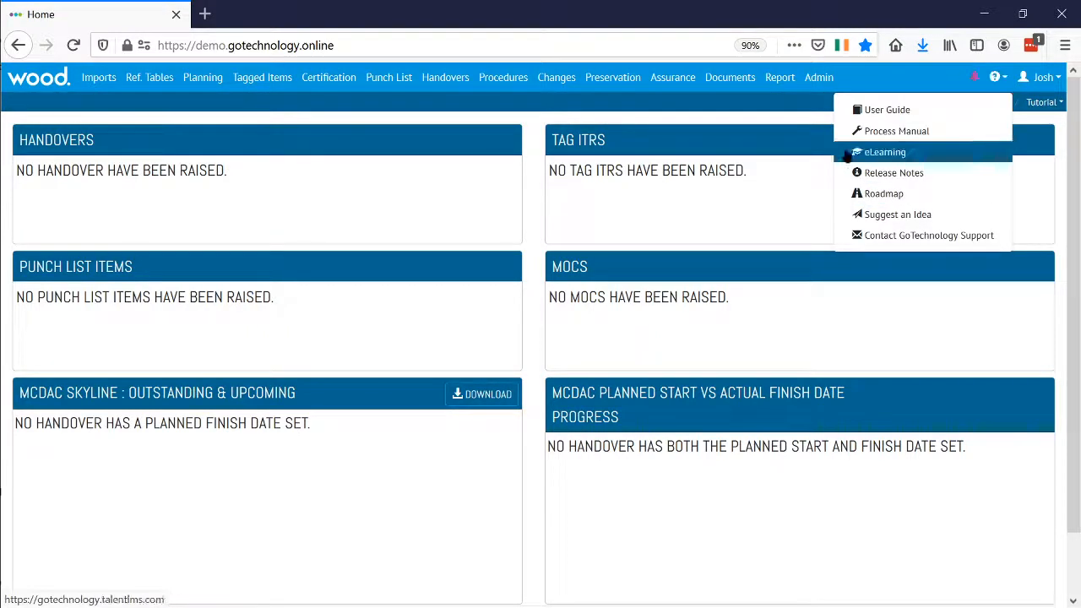
{"action": "left_click", "coordinate": [898, 173]}
{"action": "left_click", "coordinate": [287, 12]}
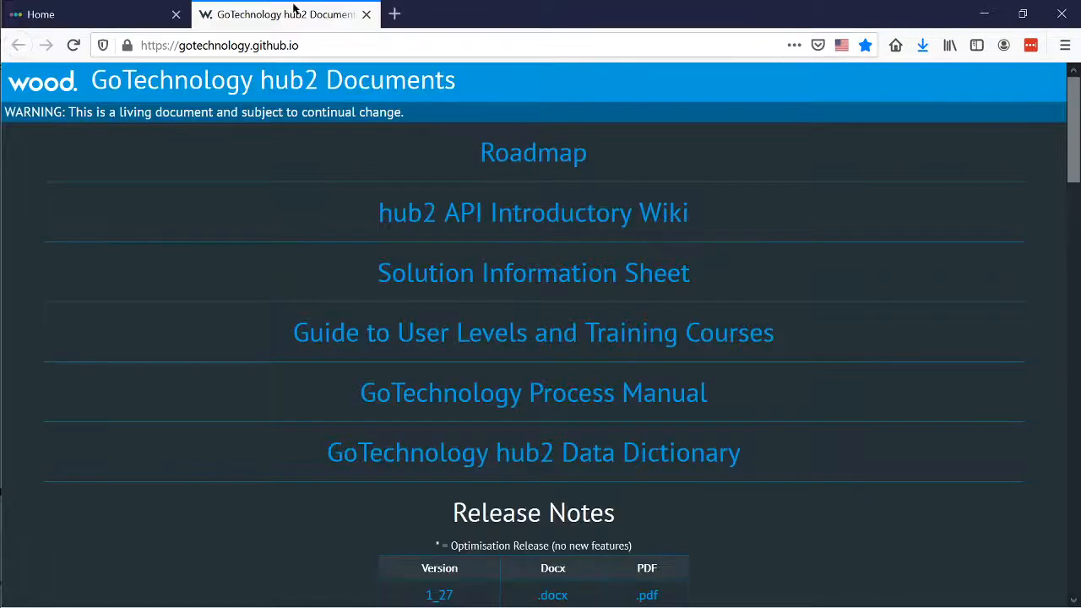
{"action": "left_click", "coordinate": [670, 457]}
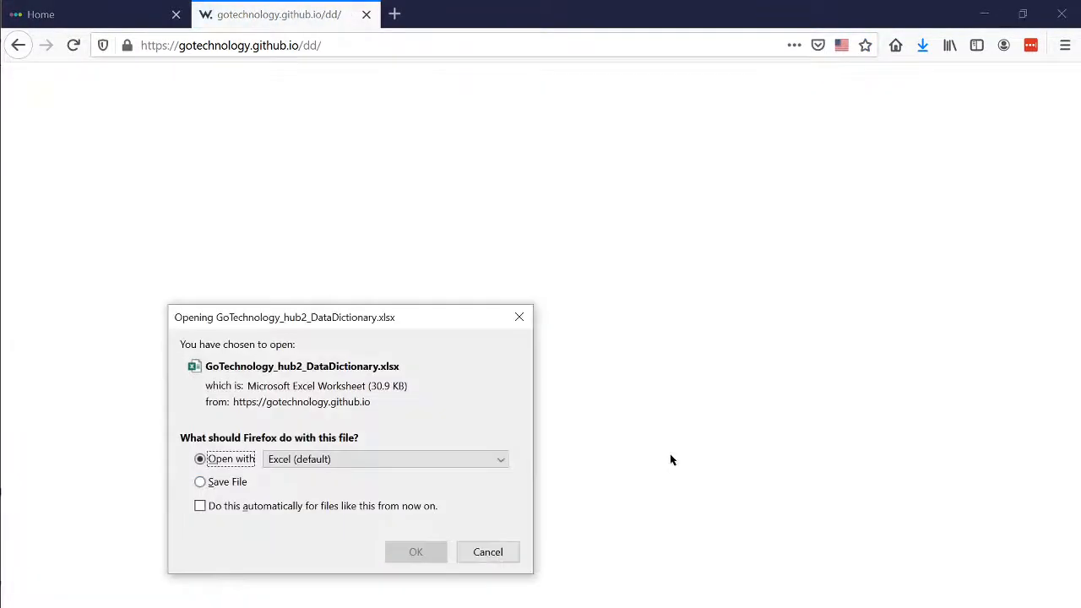
{"action": "left_click", "coordinate": [431, 556]}
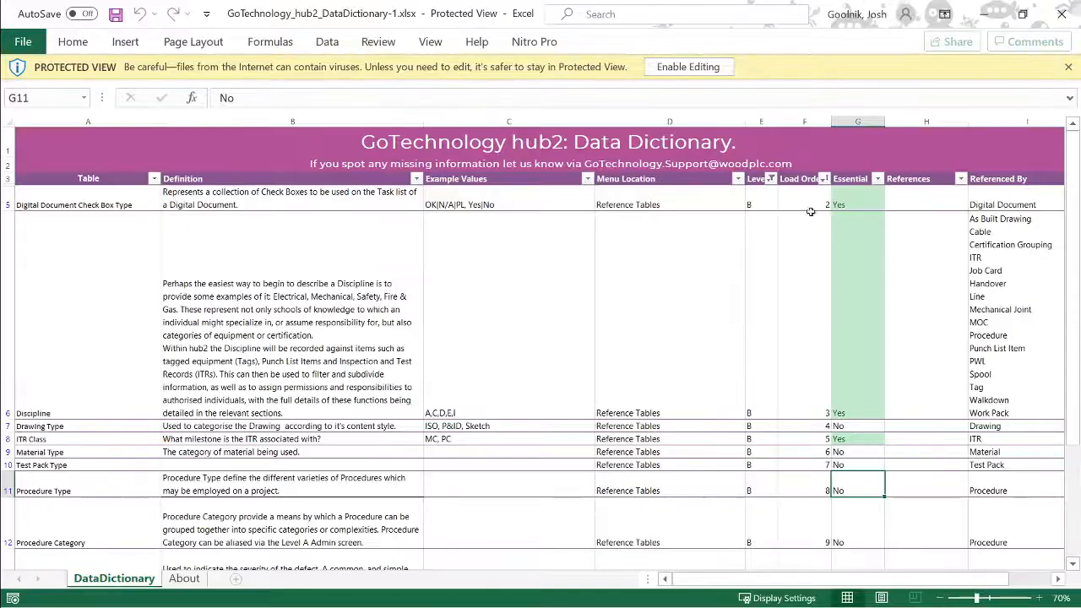
{"action": "left_click", "coordinate": [688, 69]}
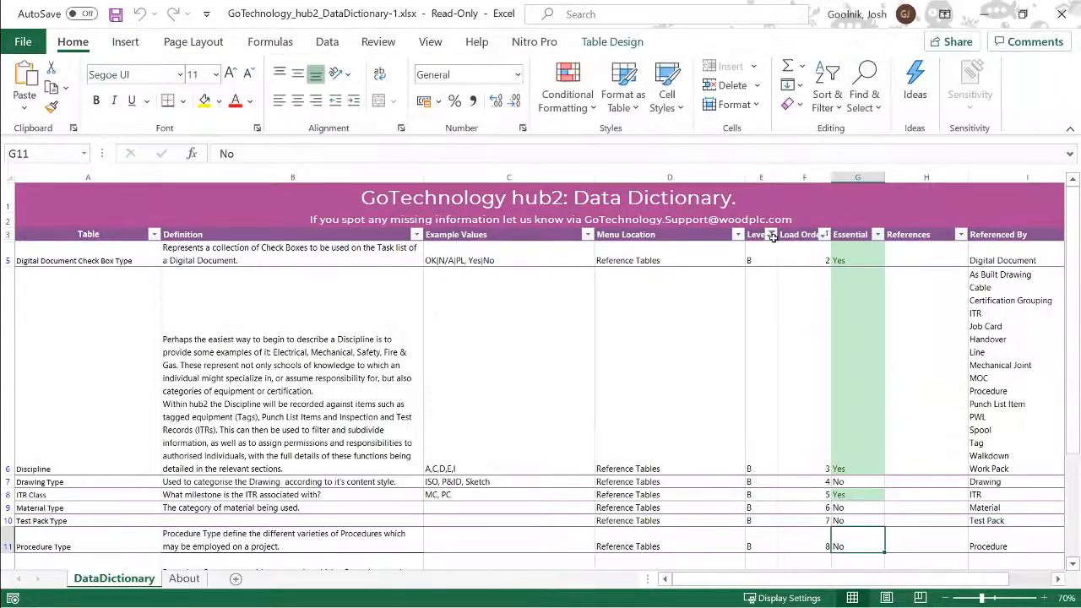
Filter the data dictionary's Level column to show only level E entries.
{"action": "left_click", "coordinate": [771, 234]}
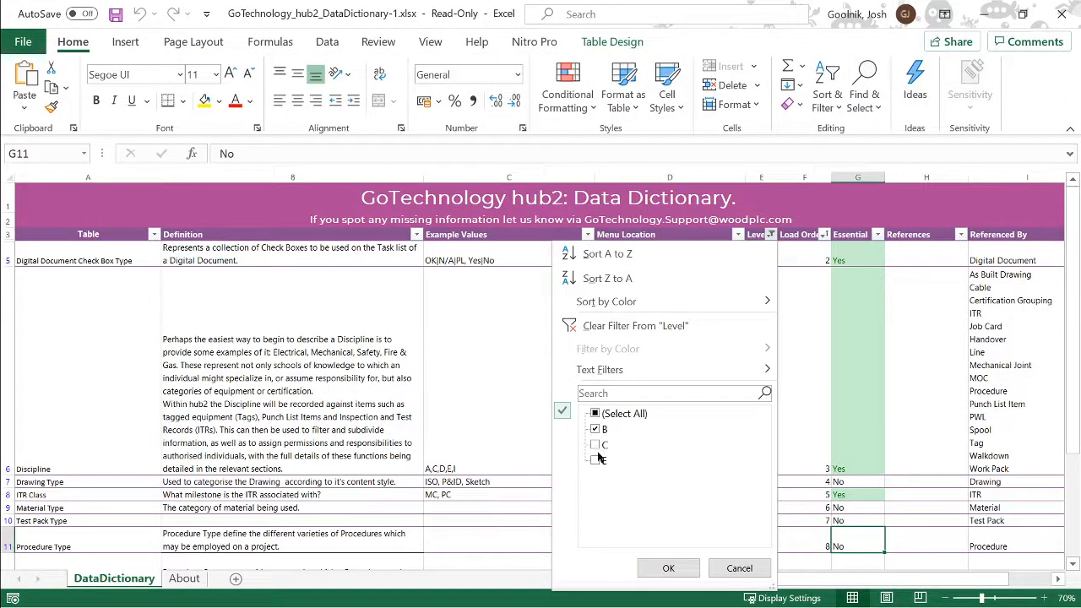
{"action": "left_click", "coordinate": [596, 460]}
{"action": "left_click", "coordinate": [596, 429]}
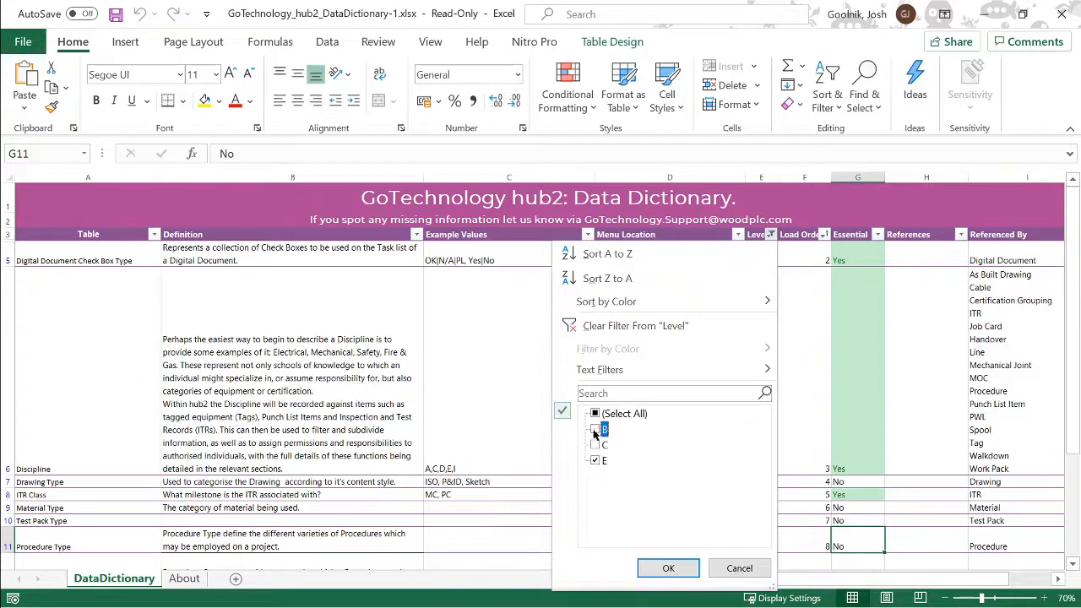
{"action": "left_click", "coordinate": [667, 568]}
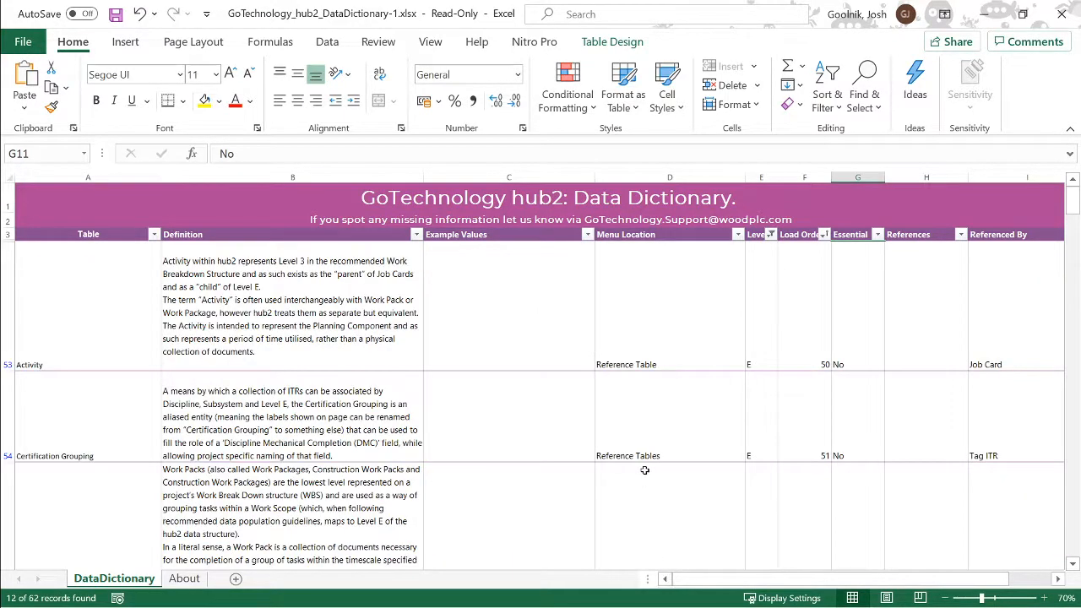
Skim the filtered level E entries and reduce the sheet zoom to 50%.
{"action": "scroll", "coordinate": [645, 469], "scroll_direction": "down", "scroll_amount": 1}
{"action": "scroll", "coordinate": [645, 470], "scroll_direction": "down", "scroll_amount": 7}
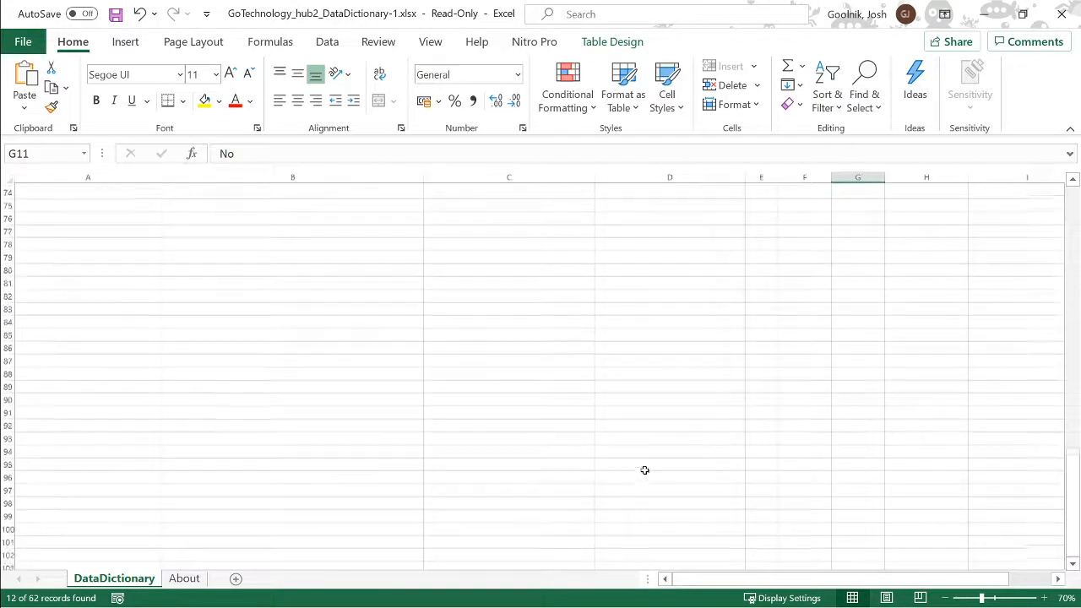
{"action": "scroll", "coordinate": [645, 470], "scroll_direction": "up", "scroll_amount": 8}
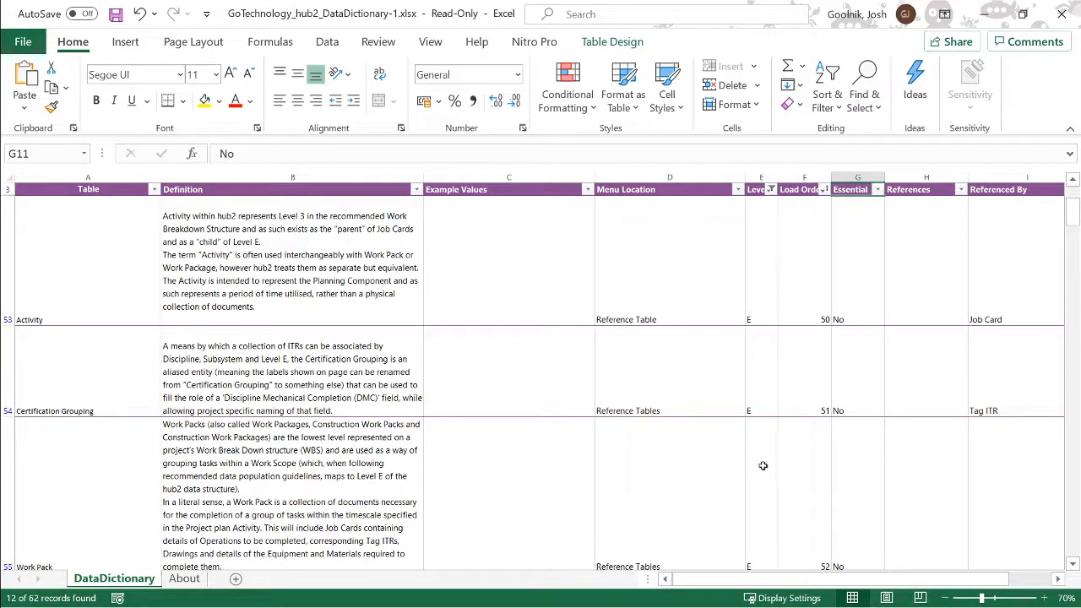
{"action": "key", "text": "F3"}
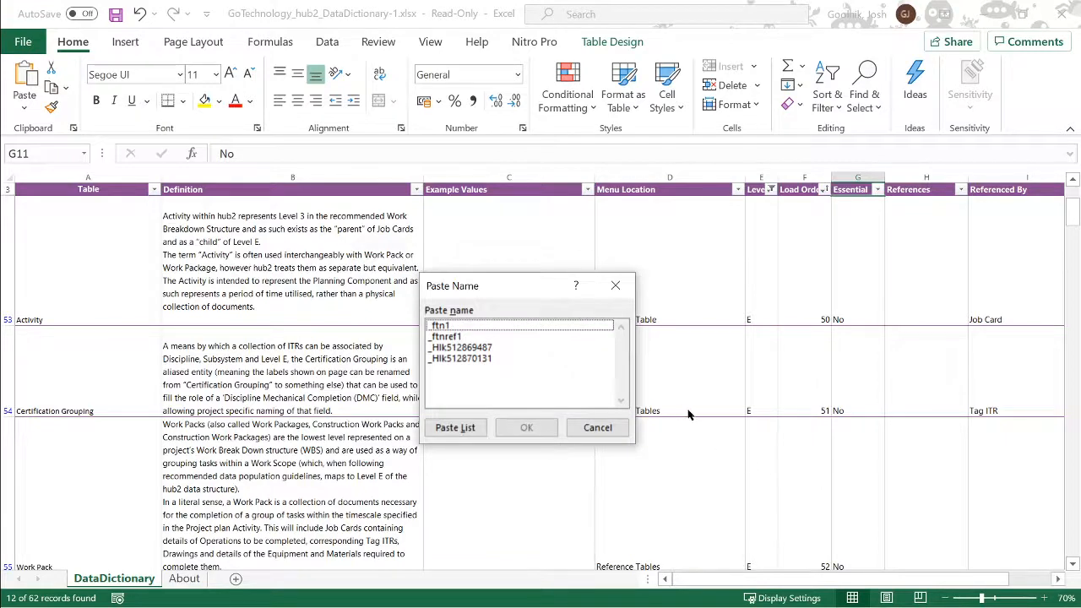
{"action": "key", "text": "Escape"}
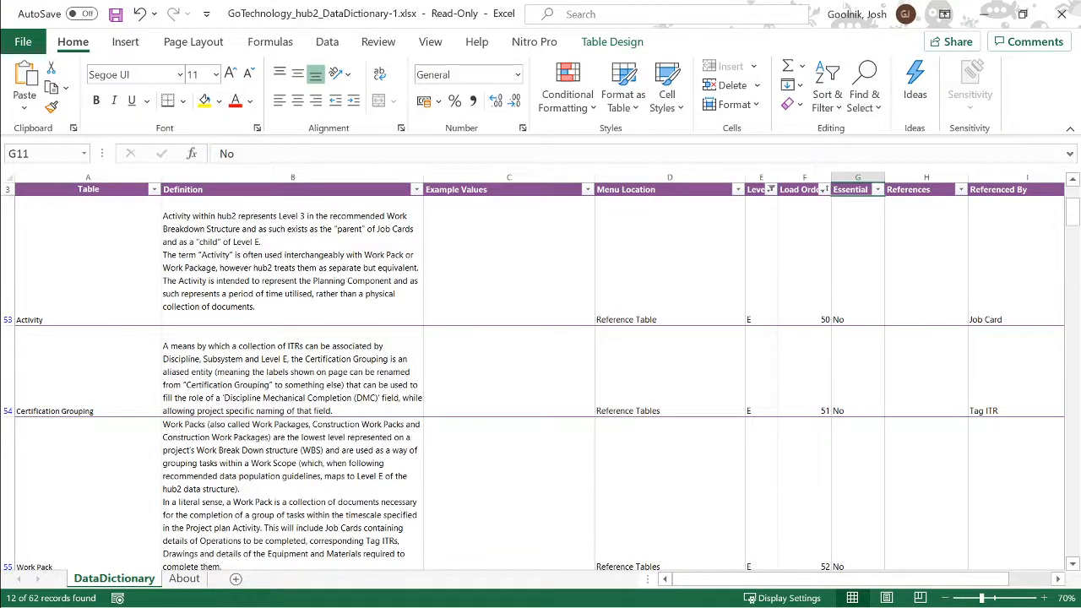
{"action": "scroll", "coordinate": [541, 375], "scroll_direction": "down", "scroll_amount": 1}
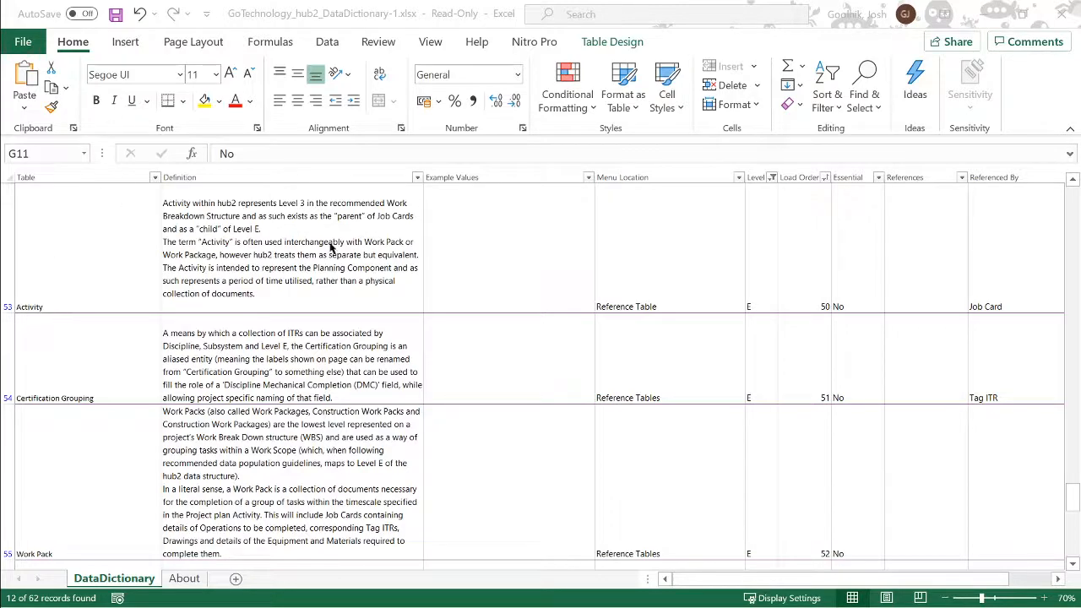
{"action": "left_click", "coordinate": [945, 597]}
{"action": "left_click", "coordinate": [945, 598]}
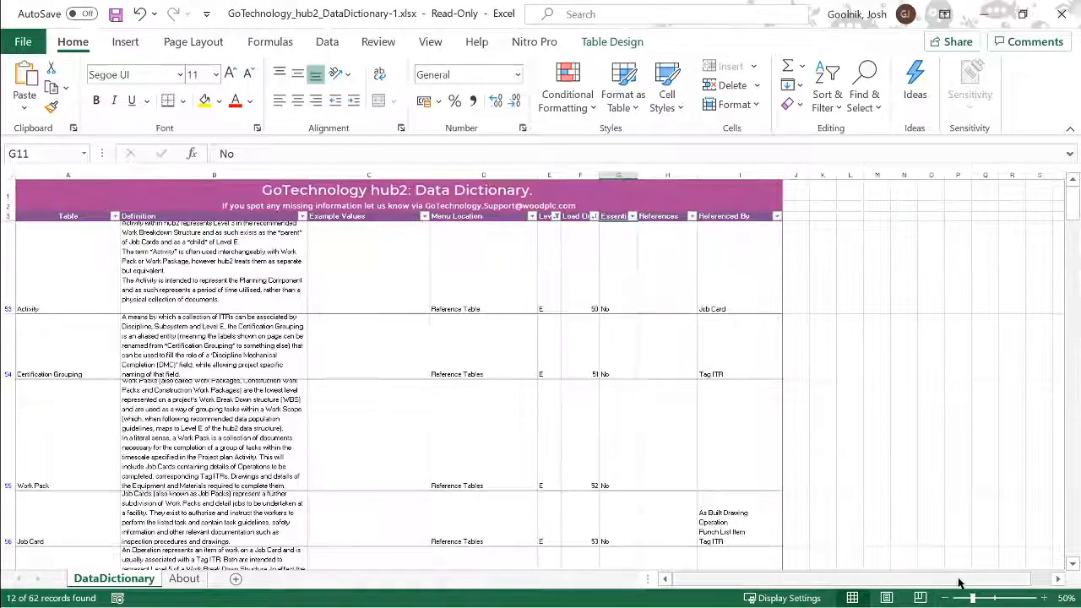
{"action": "left_click", "coordinate": [958, 581]}
Go through the level E tables from Work Pack down to Tag ITR and back to Punch List Item.
{"action": "left_click", "coordinate": [31, 408]}
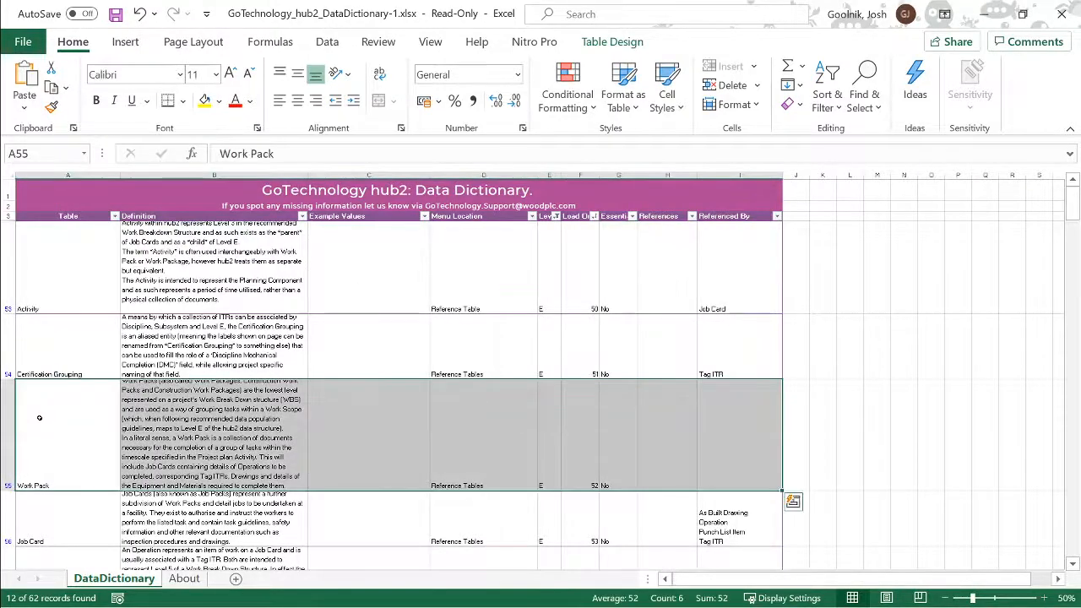
{"action": "key", "text": "Down"}
{"action": "key", "text": "Down"}
{"action": "key", "text": "Down"}
{"action": "key", "text": "Down"}
{"action": "key", "text": "Down"}
{"action": "key", "text": "Down"}
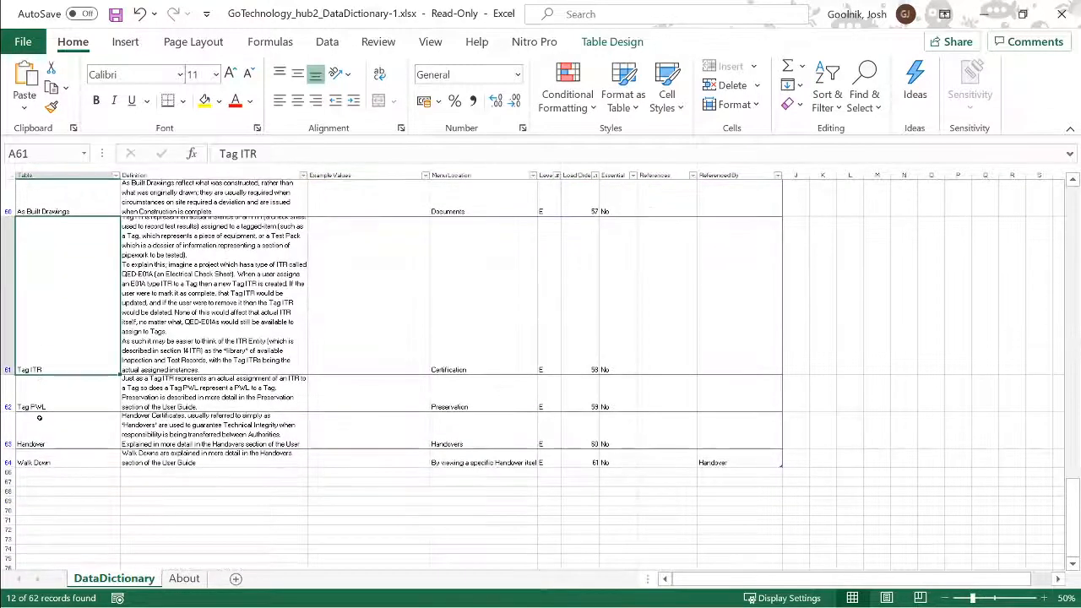
{"action": "key", "text": "Up"}
{"action": "key", "text": "Up"}
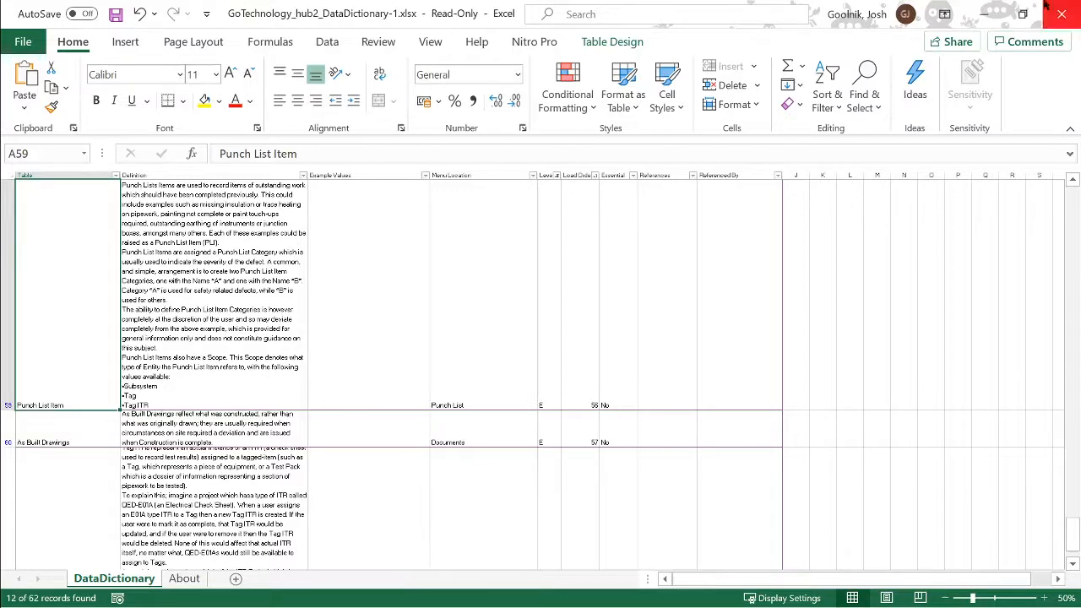
Switch back to Firefox, close the data dictionary tab and open the Tag ITR search page.
{"action": "left_click", "coordinate": [985, 14]}
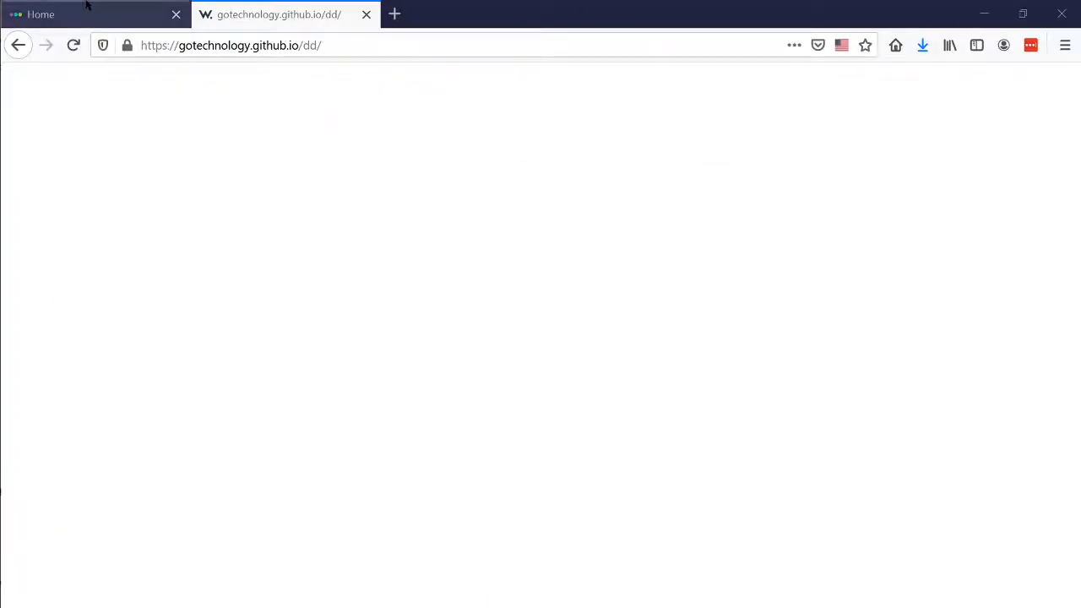
{"action": "left_click", "coordinate": [366, 14]}
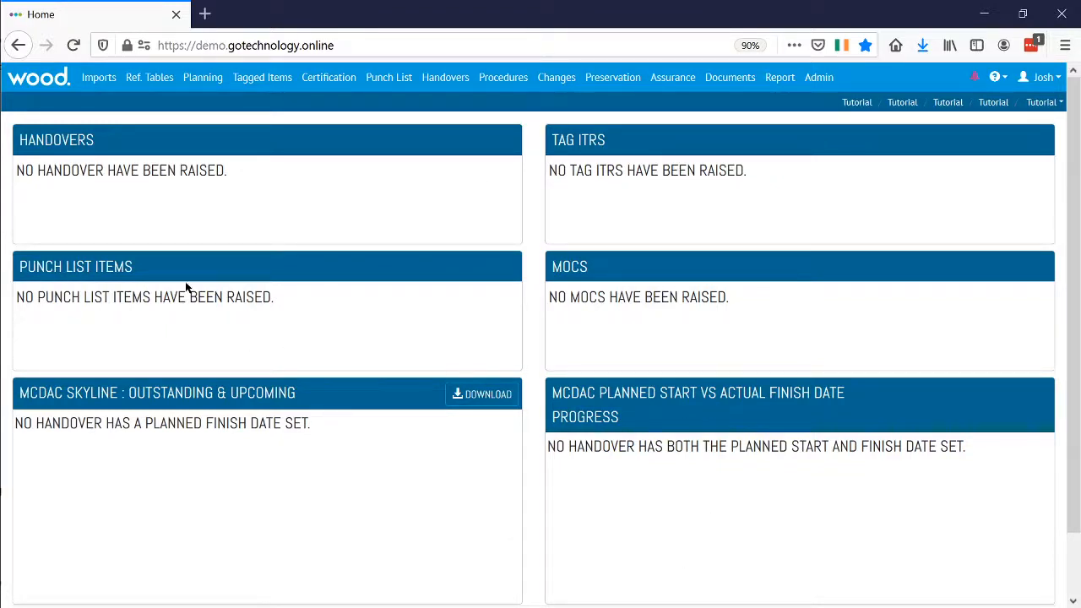
{"action": "left_click", "coordinate": [325, 84]}
{"action": "left_click", "coordinate": [327, 109]}
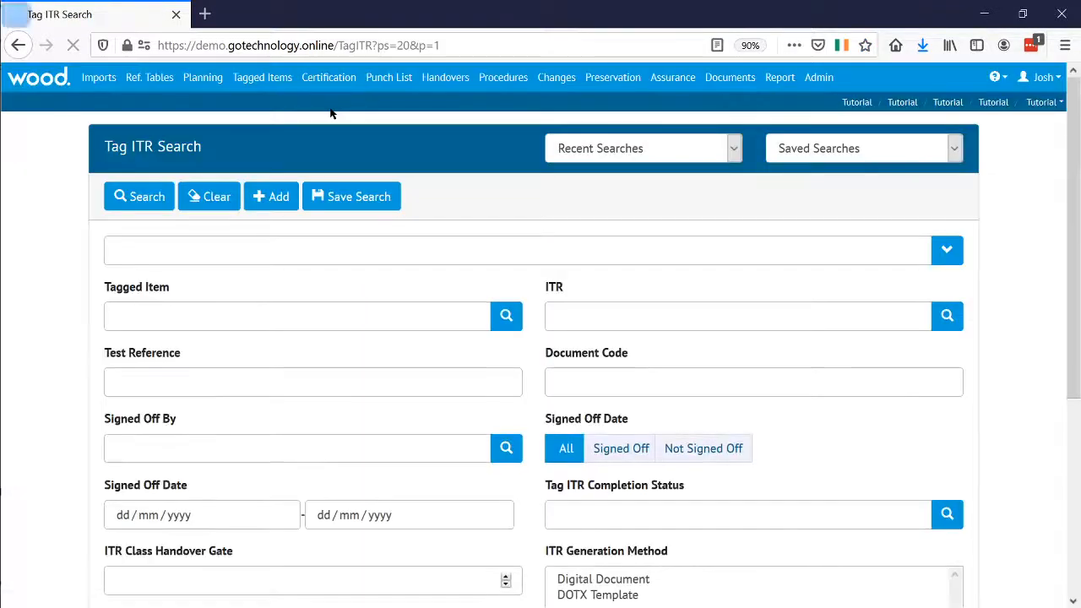
Start a new Tag ITR and choose 00-AC-AJB-001 as its tagged item.
{"action": "left_click", "coordinate": [99, 77]}
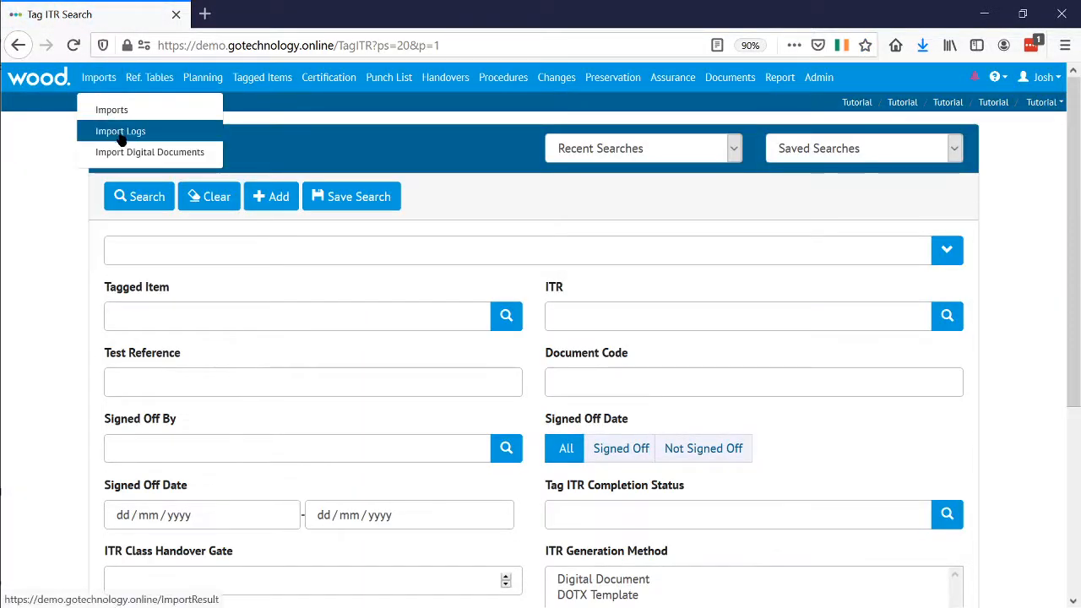
{"action": "left_click", "coordinate": [74, 264]}
{"action": "scroll", "coordinate": [48, 309], "scroll_direction": "down", "scroll_amount": 5}
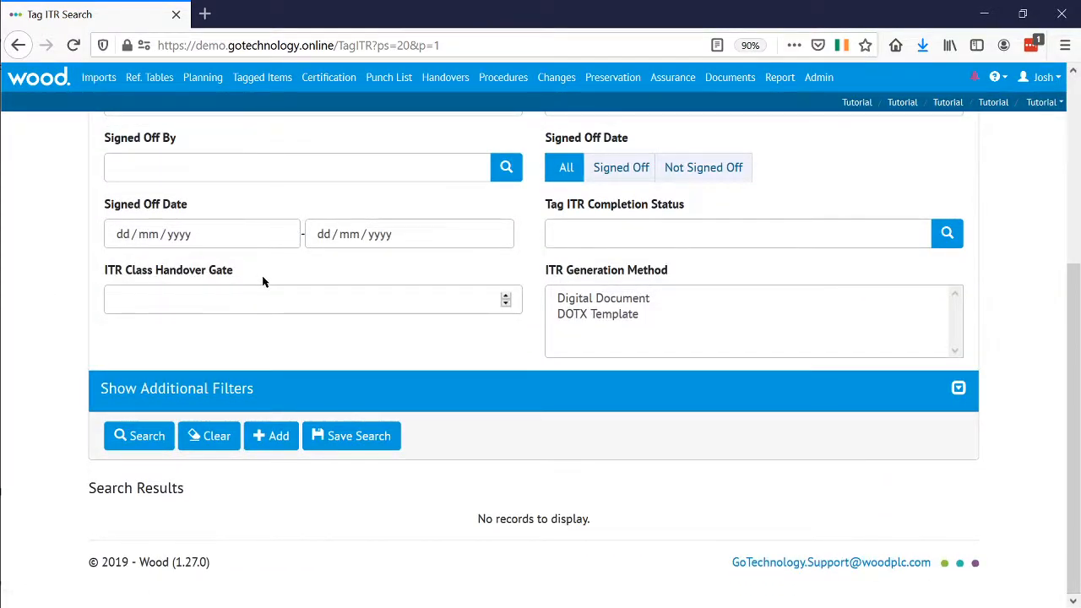
{"action": "left_click", "coordinate": [279, 440]}
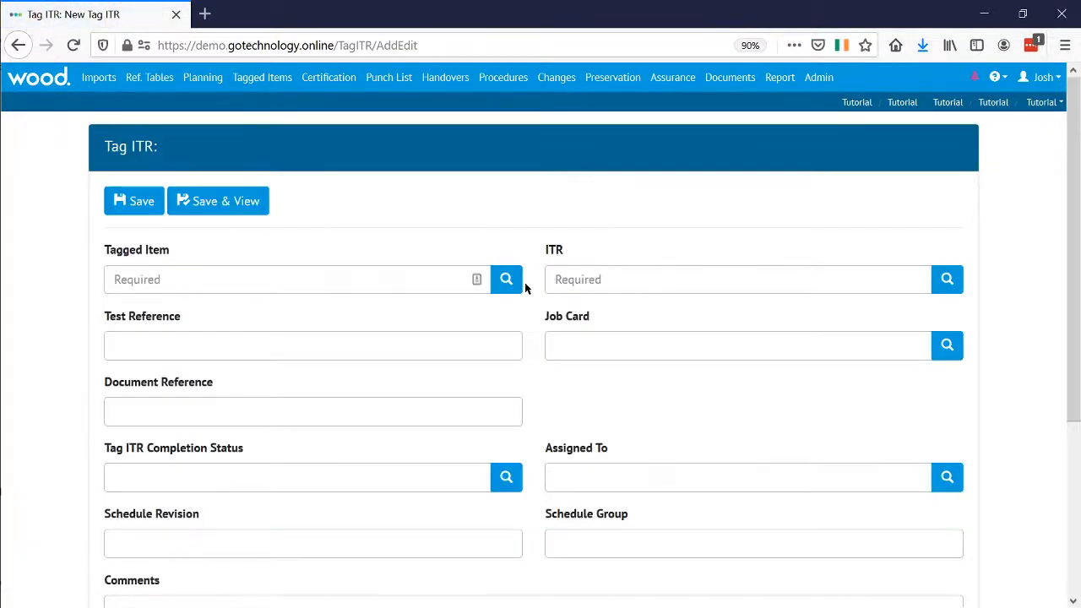
{"action": "left_click", "coordinate": [505, 279]}
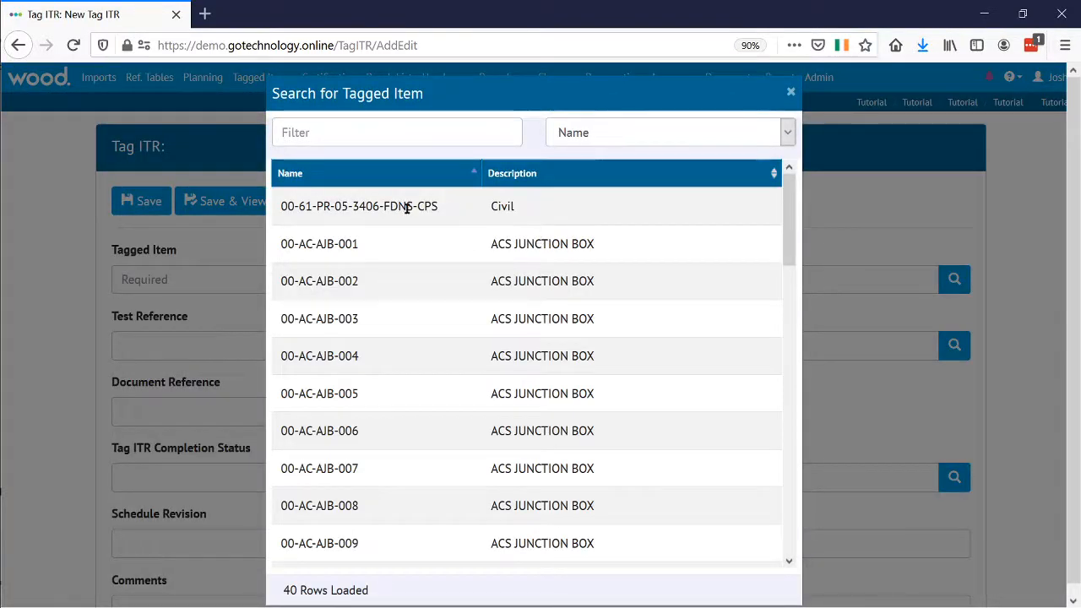
{"action": "left_click", "coordinate": [381, 250]}
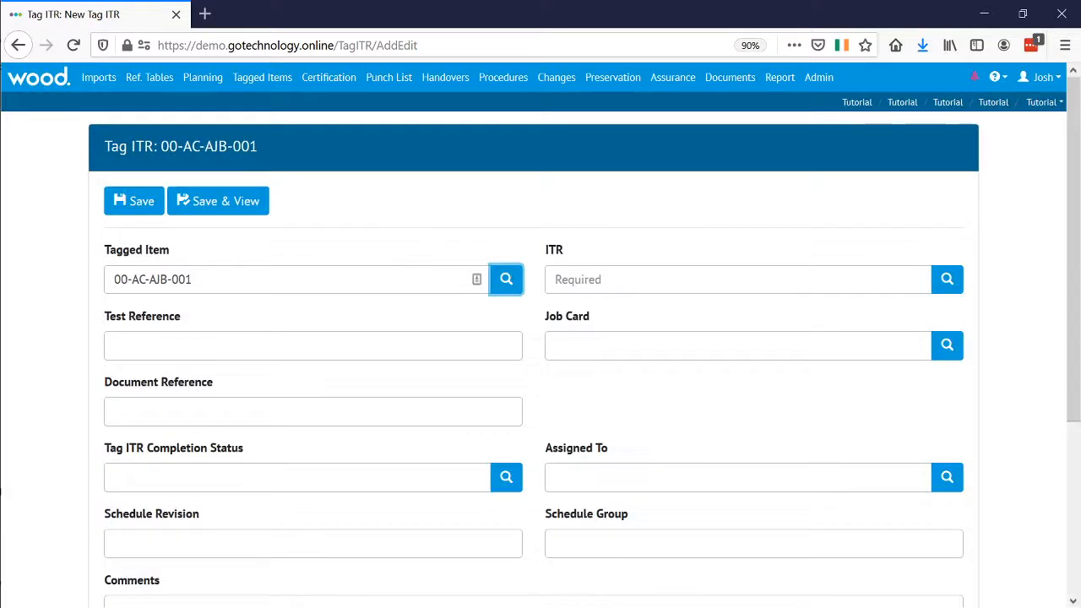
Filter the ITR list by description with "junc" and assign the E13A Junction Box ITR.
{"action": "left_click", "coordinate": [947, 279]}
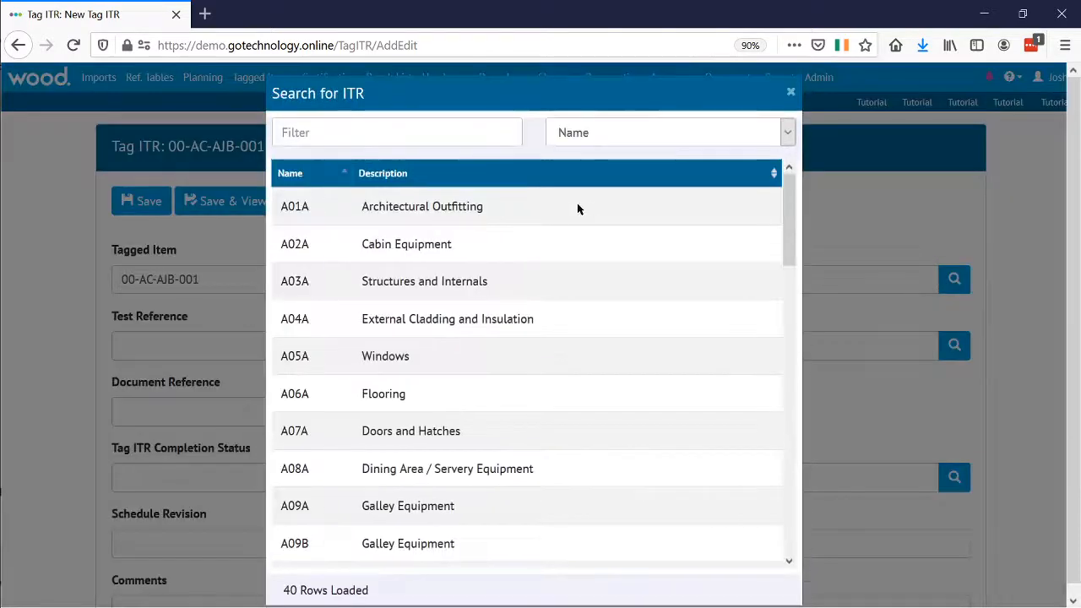
{"action": "left_click", "coordinate": [413, 136]}
{"action": "left_click", "coordinate": [635, 135]}
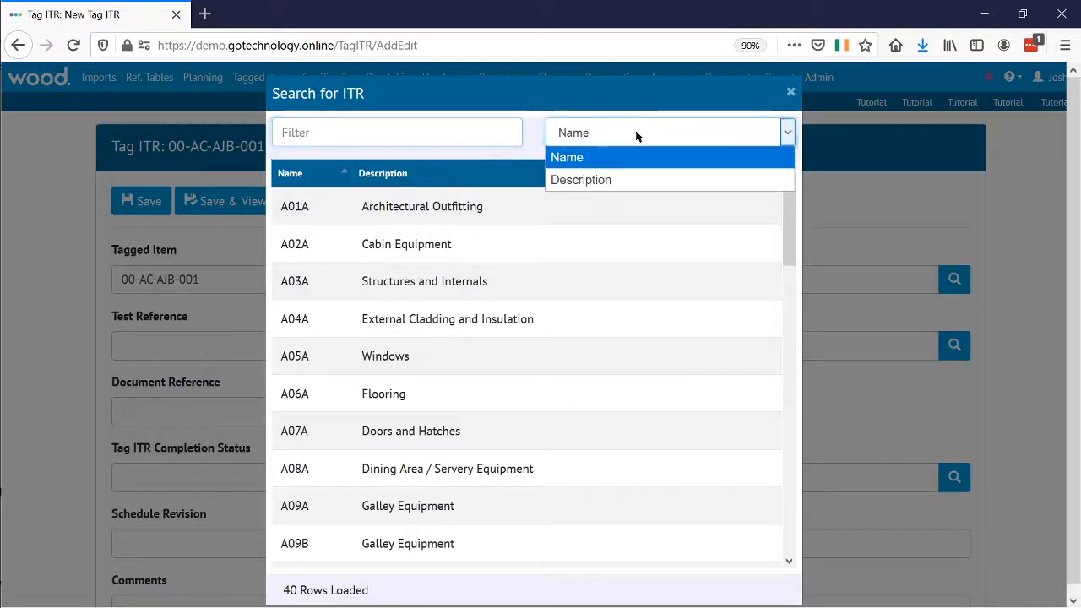
{"action": "left_click", "coordinate": [636, 133]}
{"action": "left_click", "coordinate": [637, 132]}
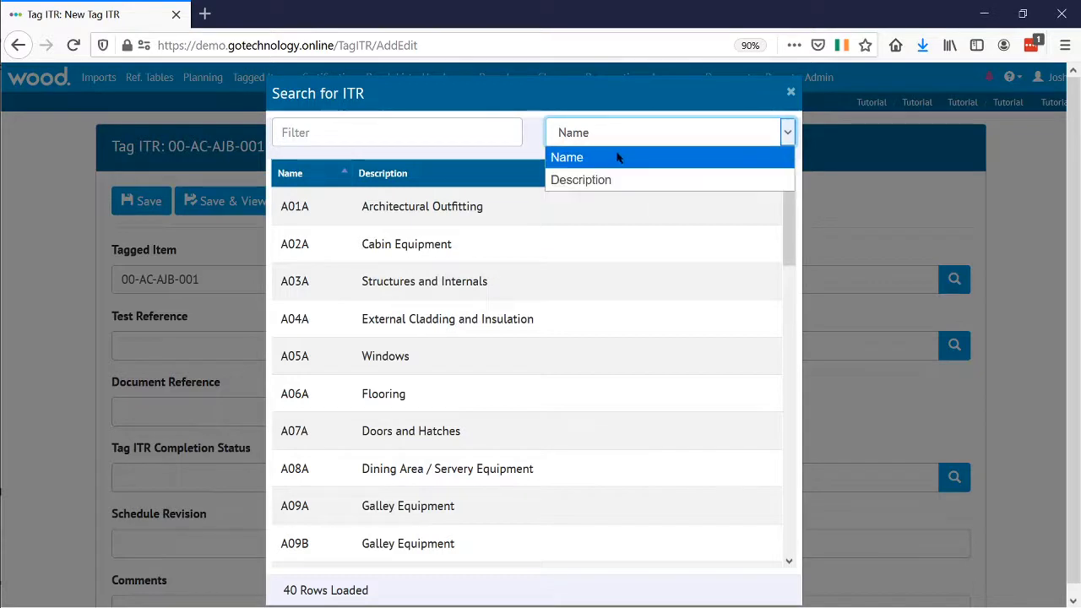
{"action": "left_click", "coordinate": [617, 180]}
{"action": "left_click", "coordinate": [416, 135]}
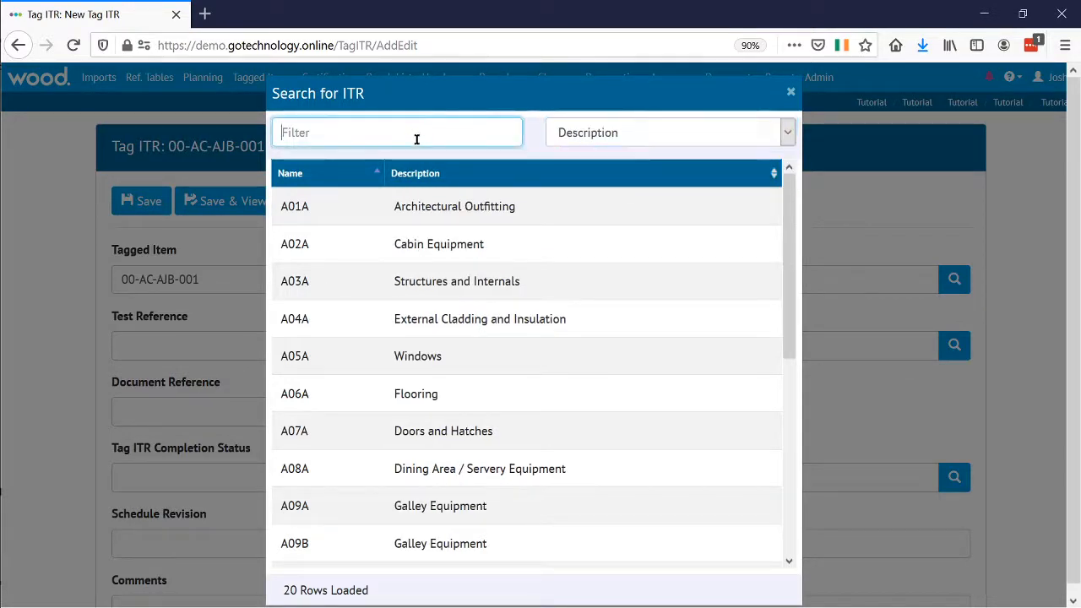
{"action": "type", "text": "jun"}
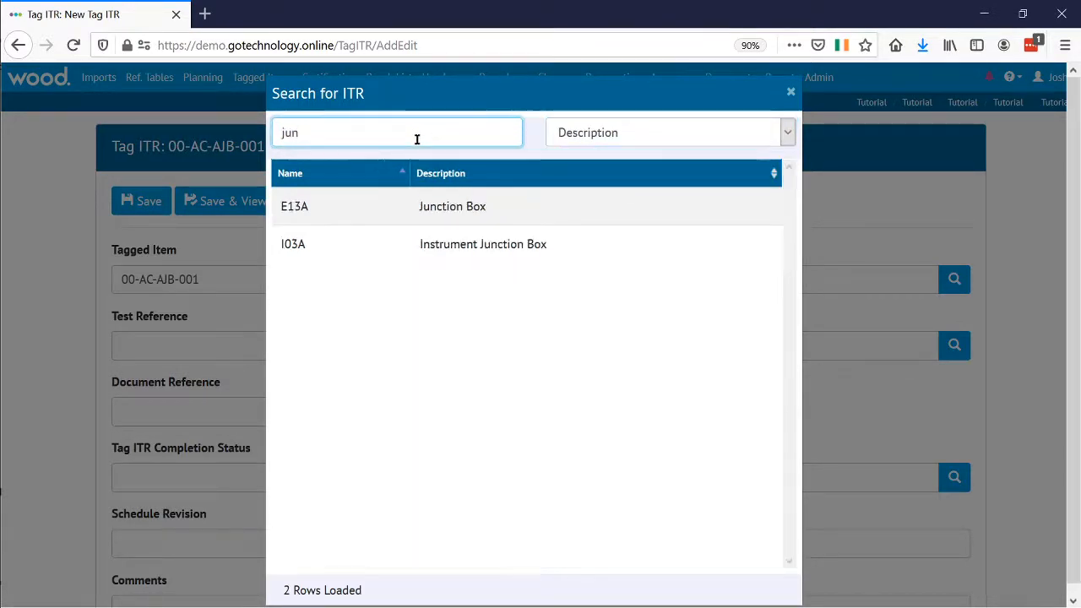
{"action": "type", "text": "c"}
{"action": "left_click", "coordinate": [423, 207]}
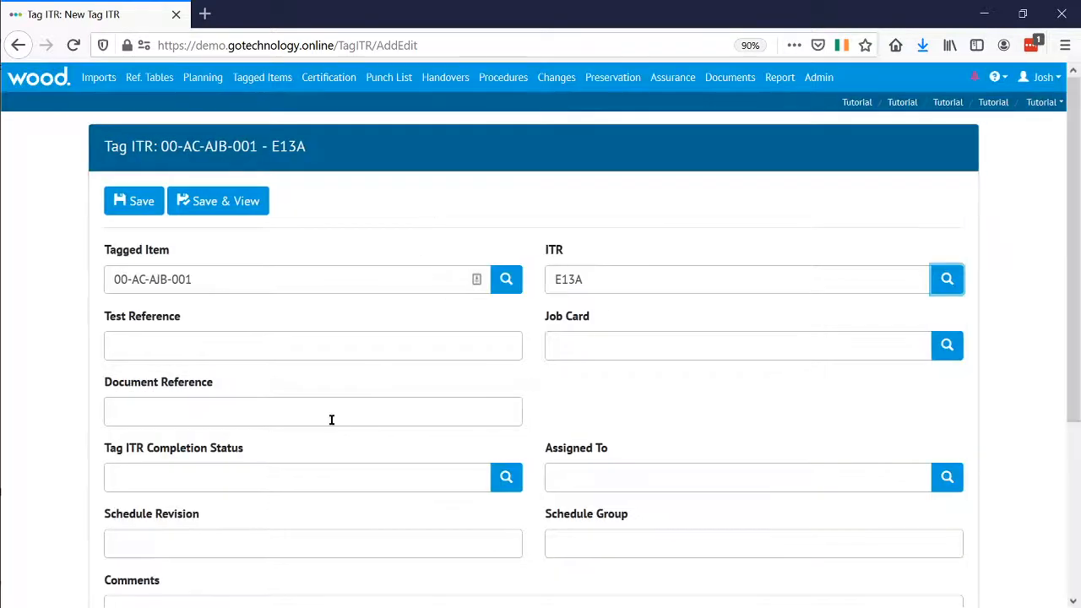
{"action": "scroll", "coordinate": [317, 435], "scroll_direction": "down", "scroll_amount": 3}
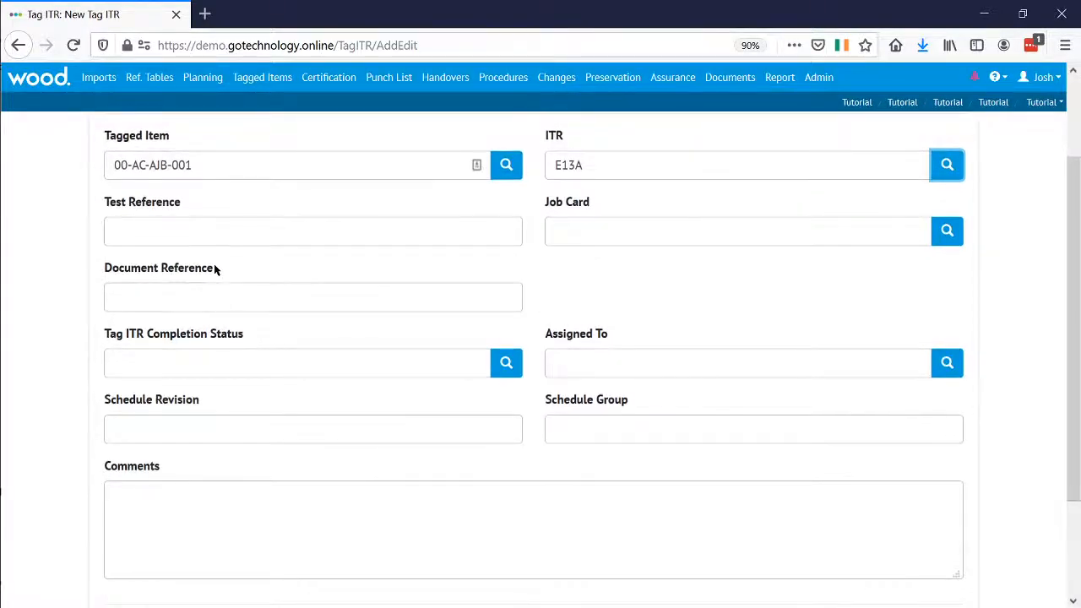
{"action": "left_click", "coordinate": [183, 233]}
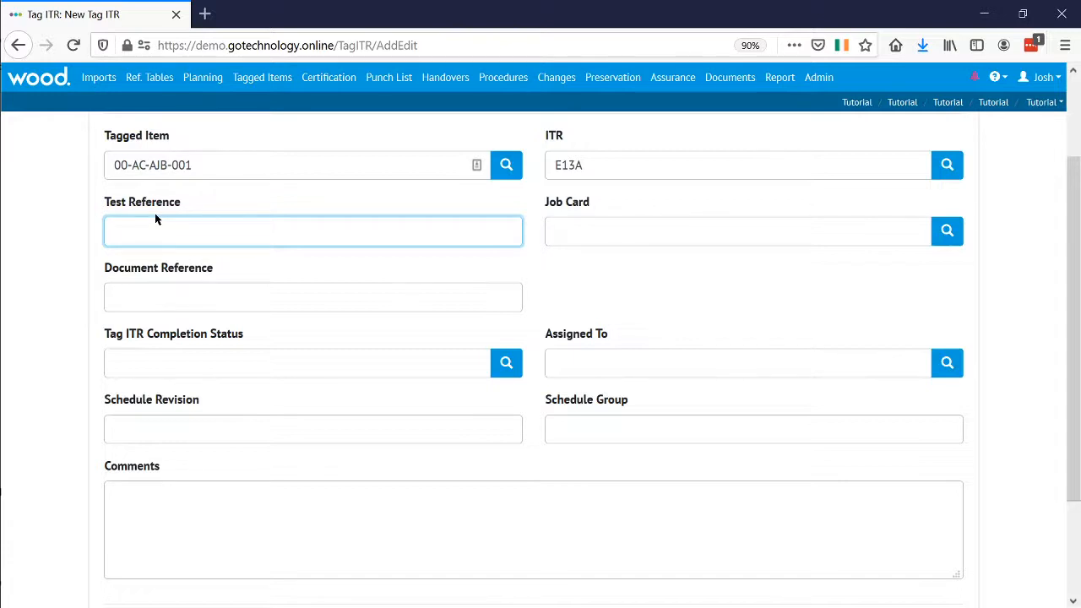
{"action": "type", "text": "Of"}
{"action": "key", "text": "BackSpace"}
{"action": "key", "text": "BackSpace"}
{"action": "key", "text": "BackSpace"}
{"action": "key", "text": "BackSpace"}
{"action": "key", "text": "BackSpace"}
{"action": "key", "text": "BackSpace"}
{"action": "key", "text": "BackSpace"}
Save the new Tag ITR and view its record.
{"action": "scroll", "coordinate": [413, 252], "scroll_direction": "down", "scroll_amount": 3}
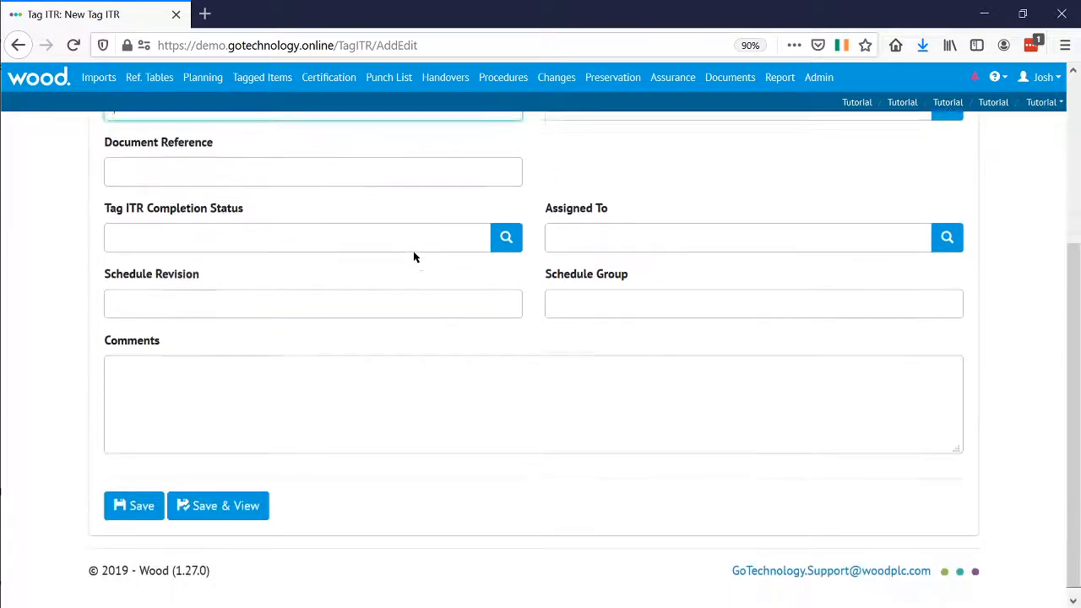
{"action": "left_click", "coordinate": [196, 511]}
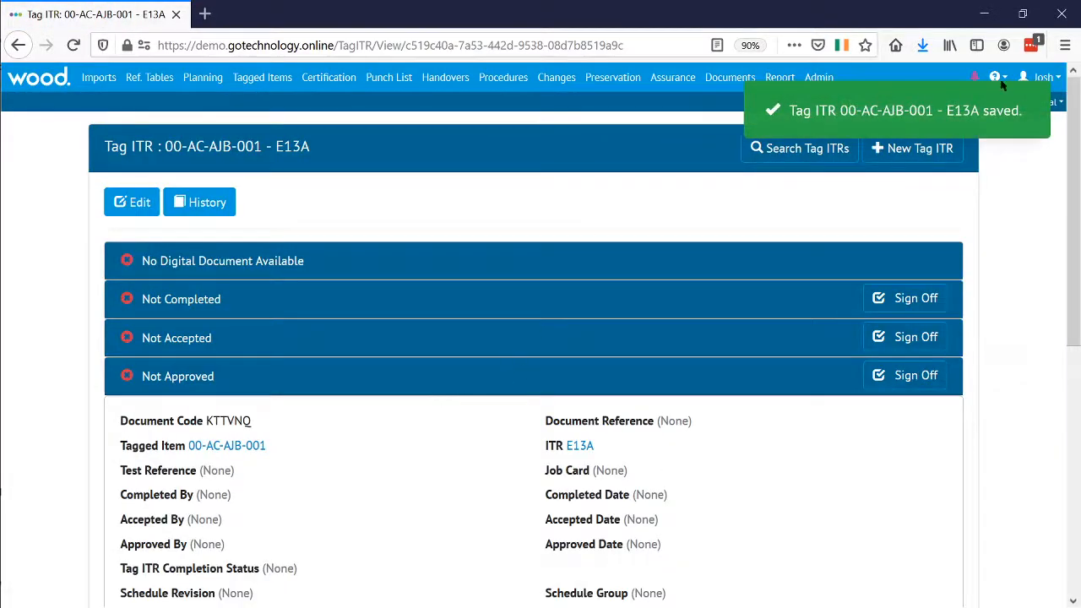
Start another new Tag ITR and choose 00-AC-BR-008 as its tagged item.
{"action": "left_click", "coordinate": [912, 150]}
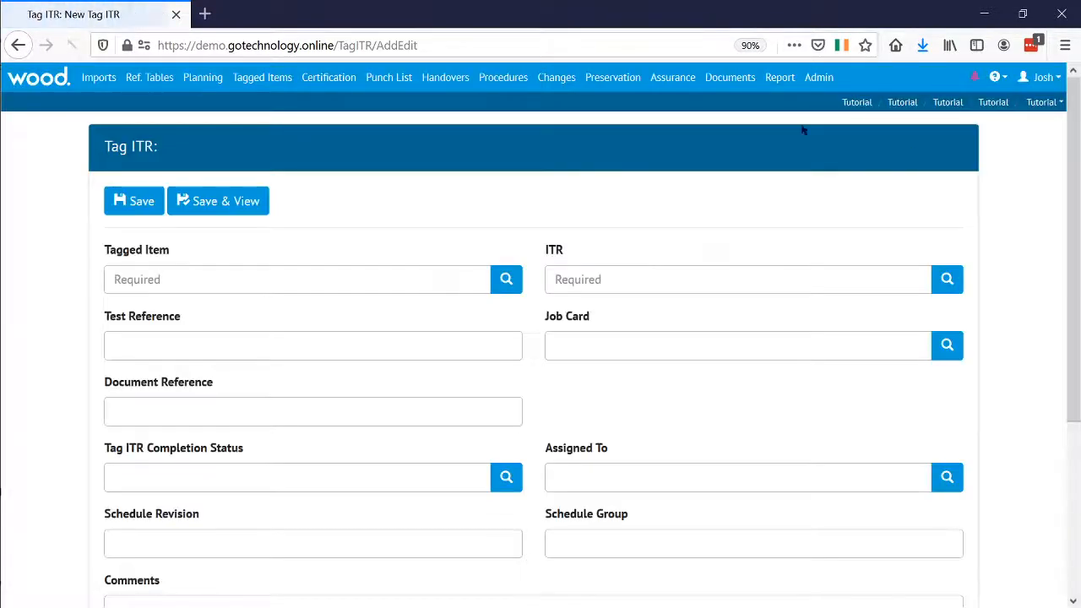
{"action": "left_click", "coordinate": [506, 283]}
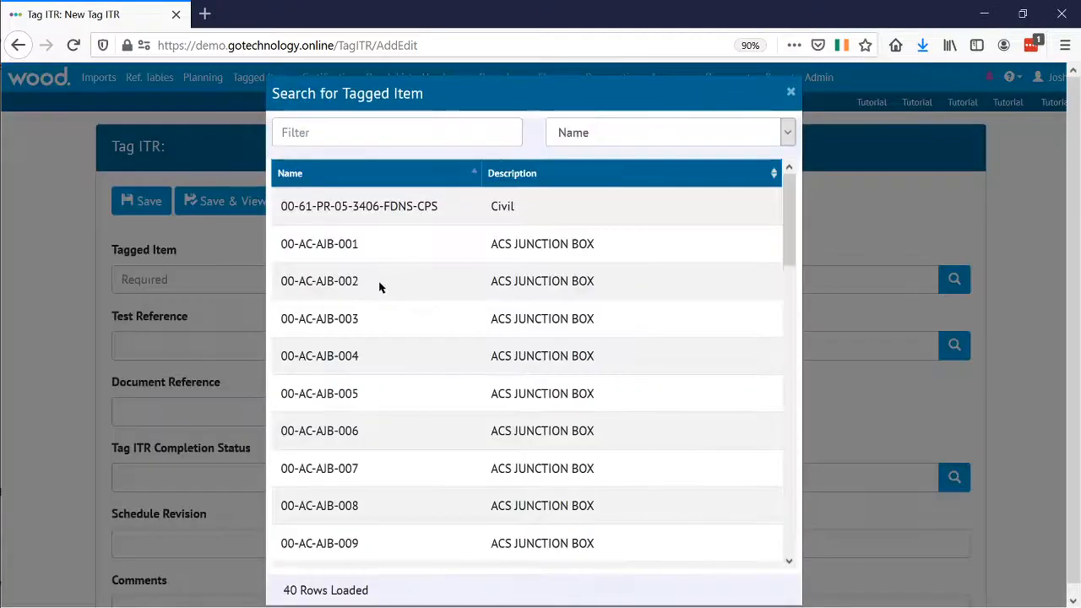
{"action": "scroll", "coordinate": [365, 362], "scroll_direction": "down", "scroll_amount": 10}
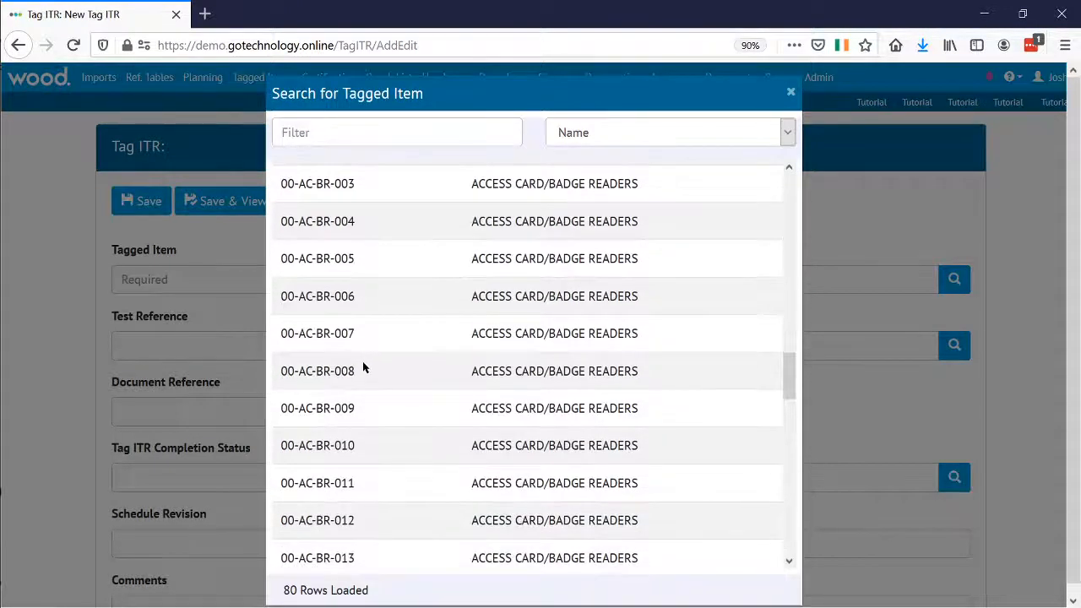
{"action": "left_click", "coordinate": [362, 365]}
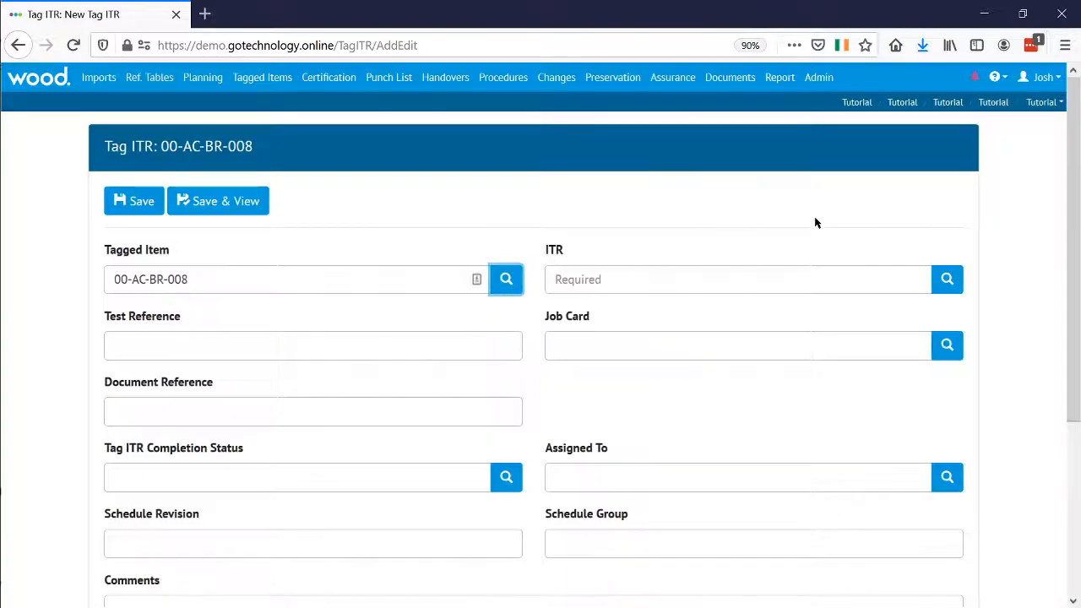
Filter the ITR list by description with "ele" and assign the E29B Electric Heater ITR.
{"action": "left_click", "coordinate": [949, 279]}
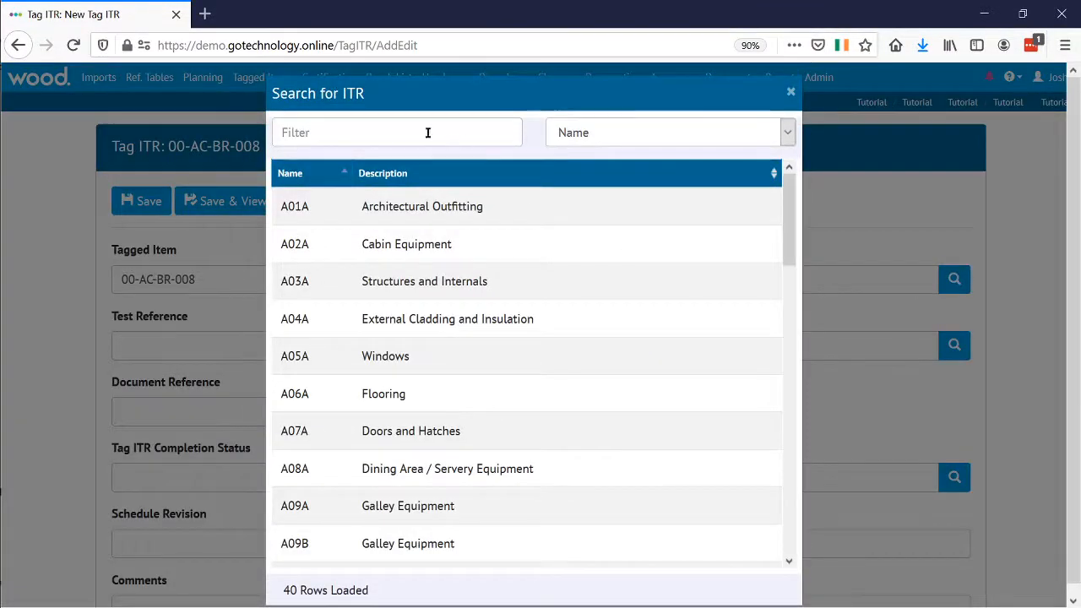
{"action": "left_click", "coordinate": [573, 138]}
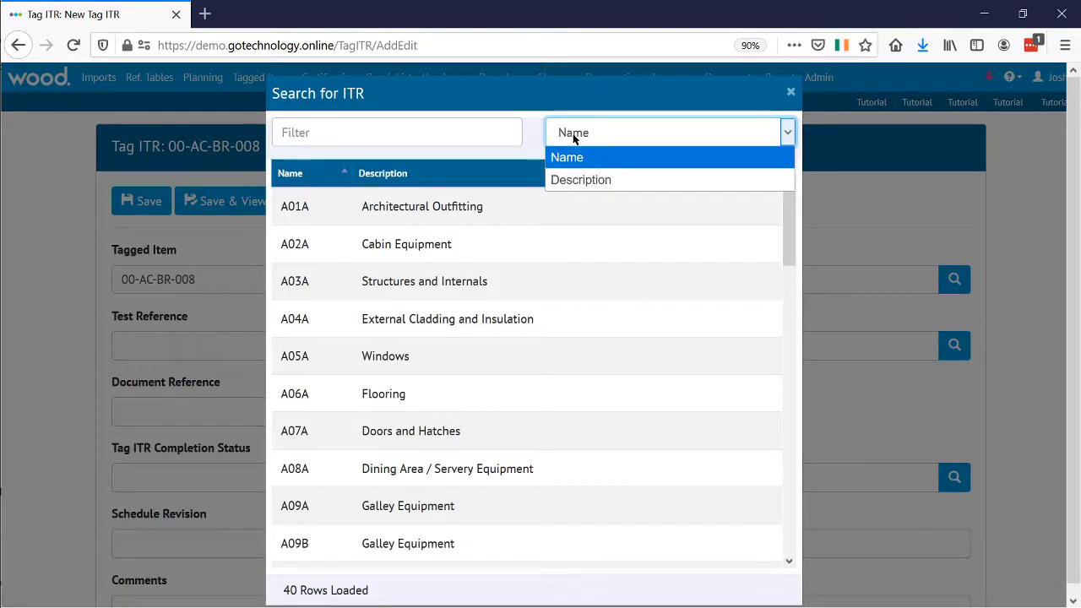
{"action": "left_click", "coordinate": [570, 181]}
{"action": "left_click", "coordinate": [435, 130]}
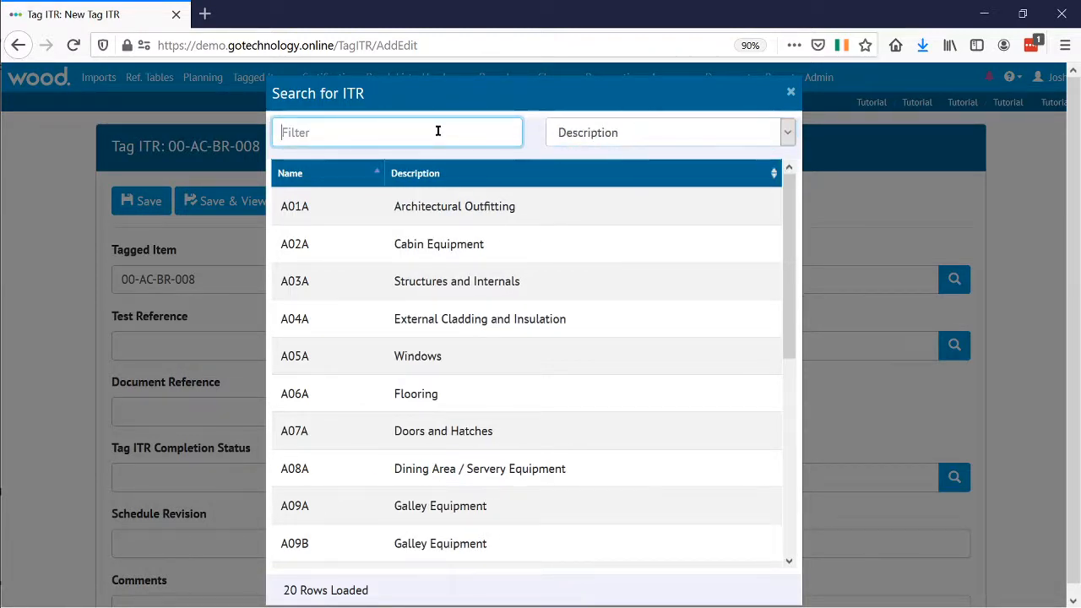
{"action": "type", "text": "ele"}
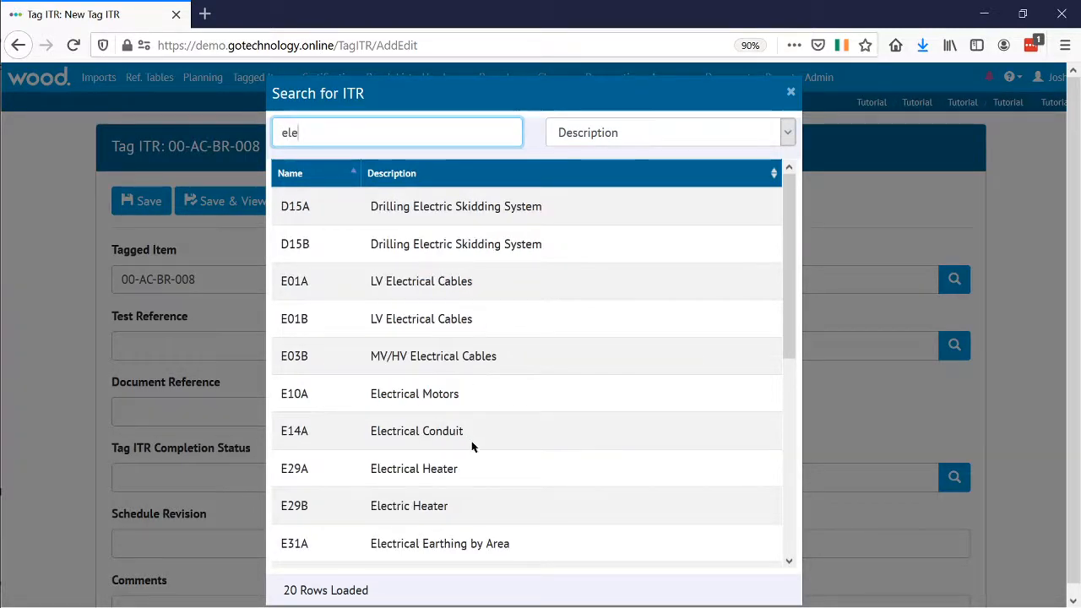
{"action": "left_click", "coordinate": [422, 505]}
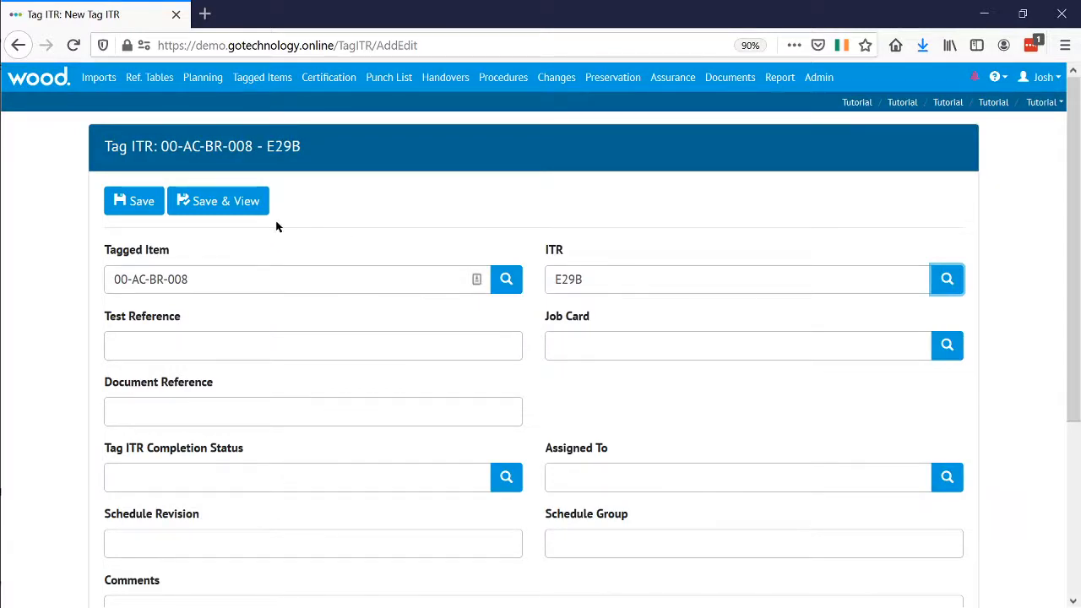
Save the Tag ITR for 00-AC-BR-008 and view its record details.
{"action": "left_click", "coordinate": [222, 202]}
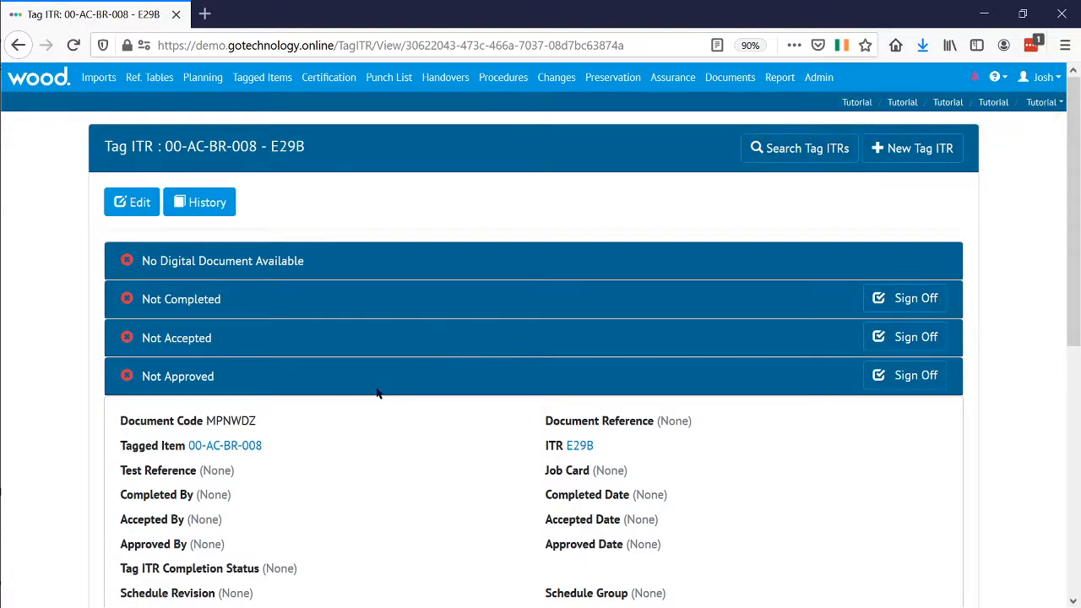
{"action": "scroll", "coordinate": [378, 393], "scroll_direction": "down", "scroll_amount": 3}
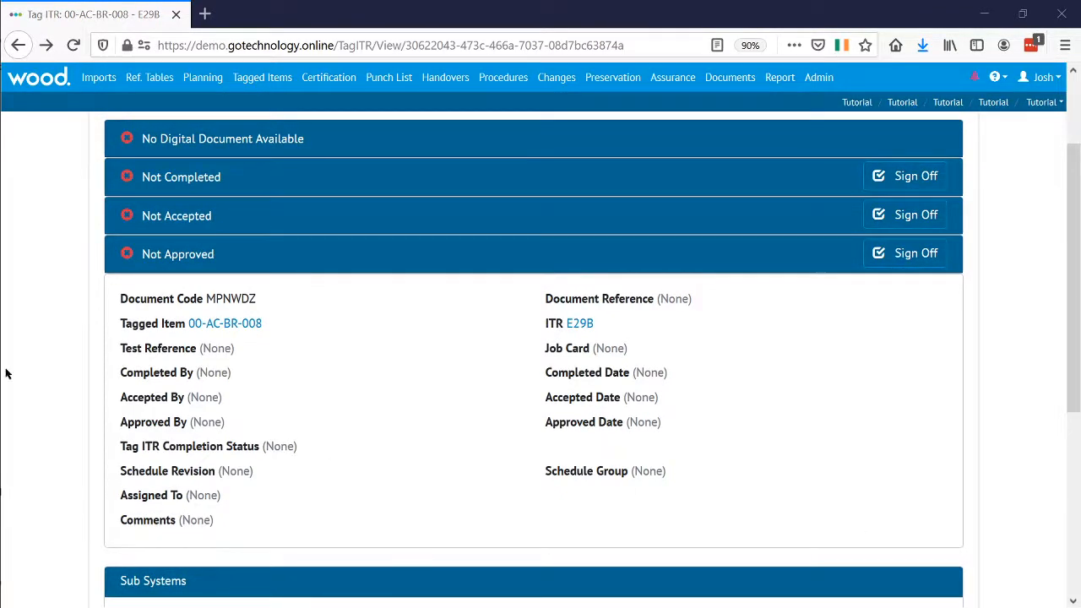
Return to the home dashboard and open the Tag ITR search page from there.
{"action": "left_click", "coordinate": [47, 85]}
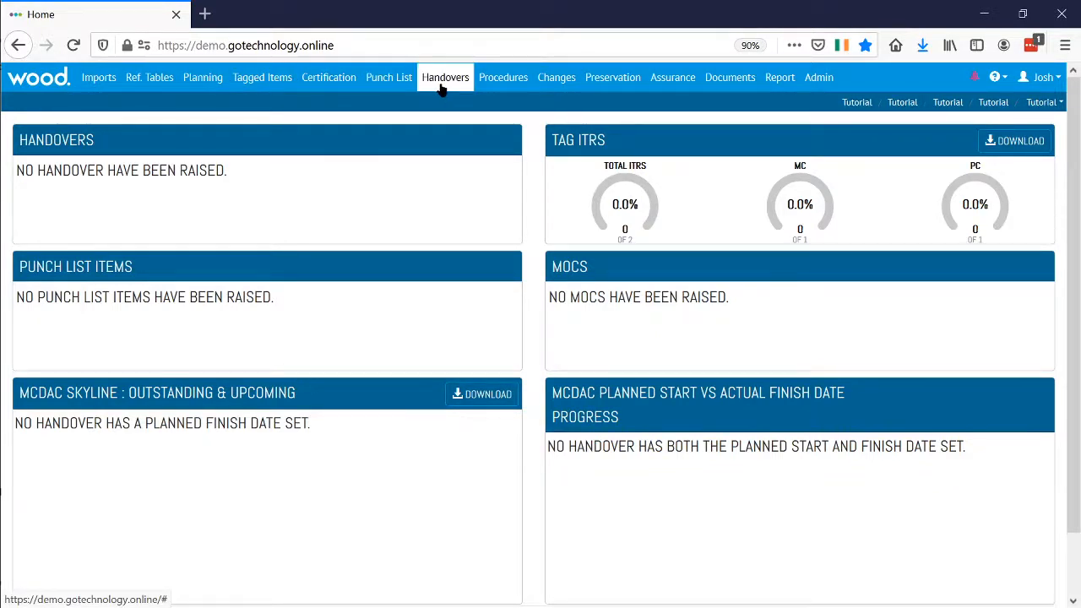
{"action": "left_click", "coordinate": [329, 84]}
{"action": "left_click", "coordinate": [335, 109]}
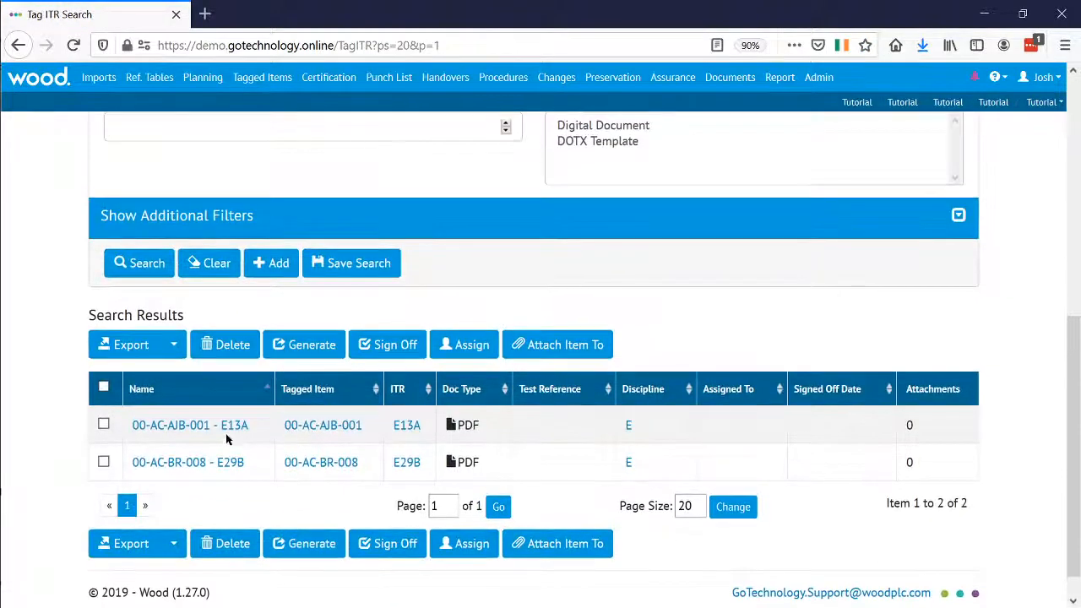
Open tagged item 00-AC-AJB-001 from the search results and review its sub systems and Tag ITRs.
{"action": "left_click", "coordinate": [329, 429]}
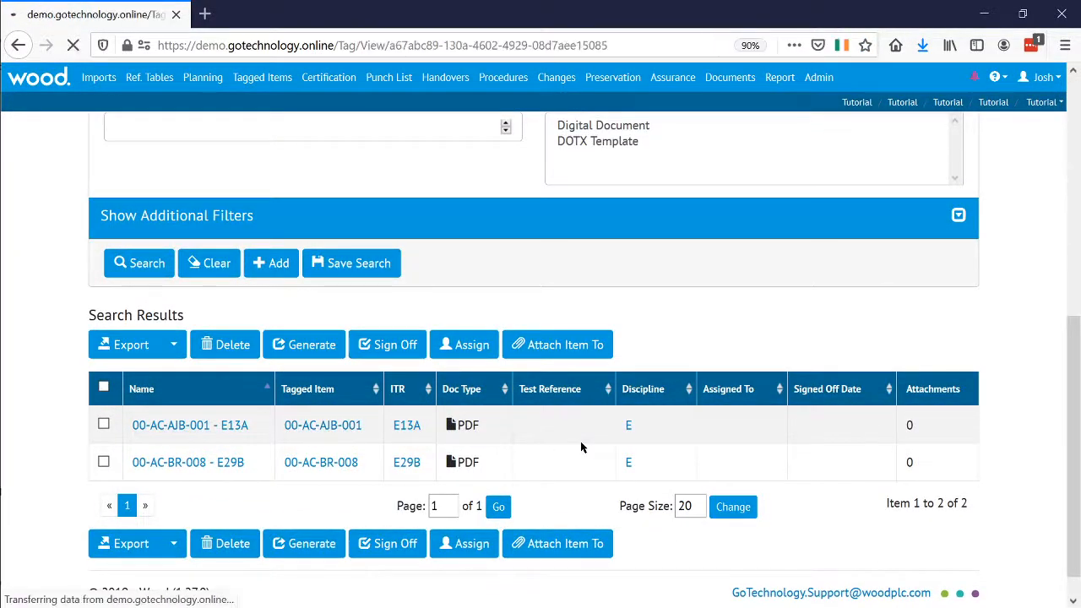
{"action": "scroll", "coordinate": [581, 448], "scroll_direction": "down", "scroll_amount": 8}
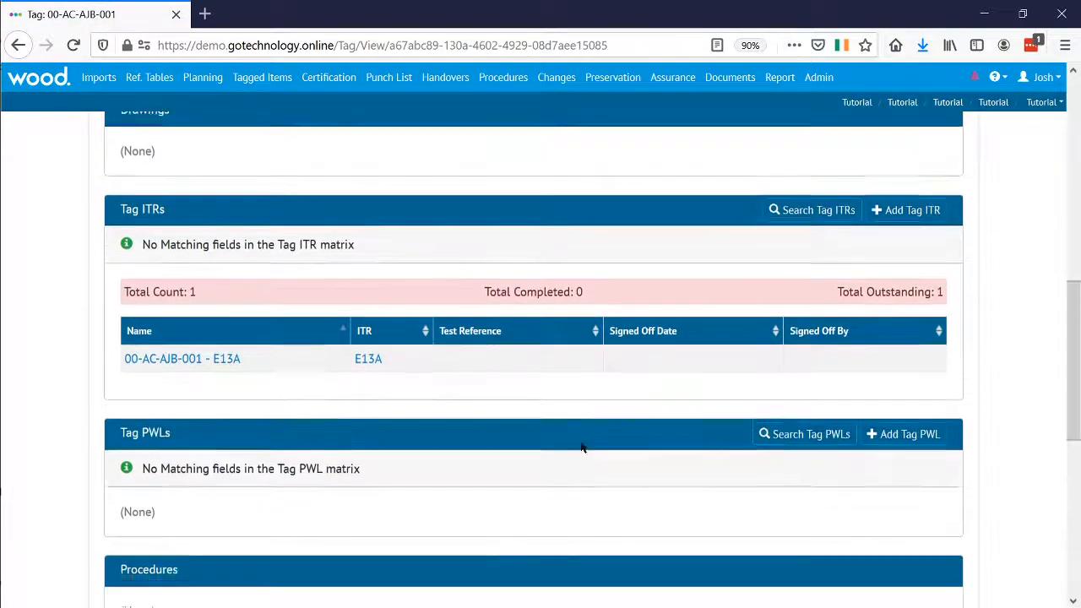
{"action": "scroll", "coordinate": [581, 447], "scroll_direction": "down", "scroll_amount": 5}
{"action": "scroll", "coordinate": [581, 448], "scroll_direction": "up", "scroll_amount": 6}
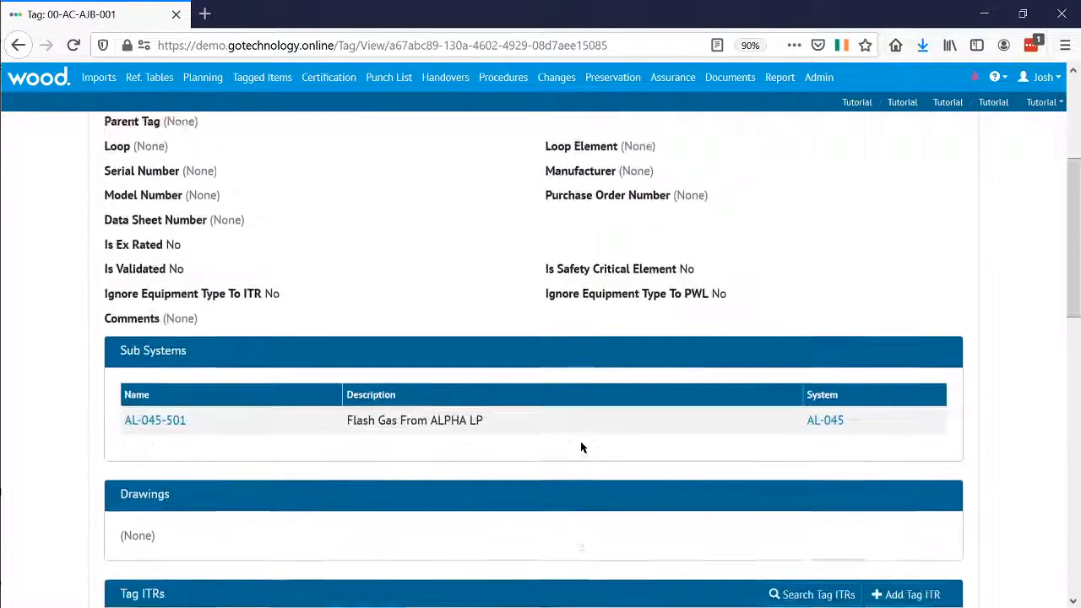
{"action": "scroll", "coordinate": [581, 447], "scroll_direction": "down", "scroll_amount": 3}
{"action": "scroll", "coordinate": [580, 446], "scroll_direction": "up", "scroll_amount": 3}
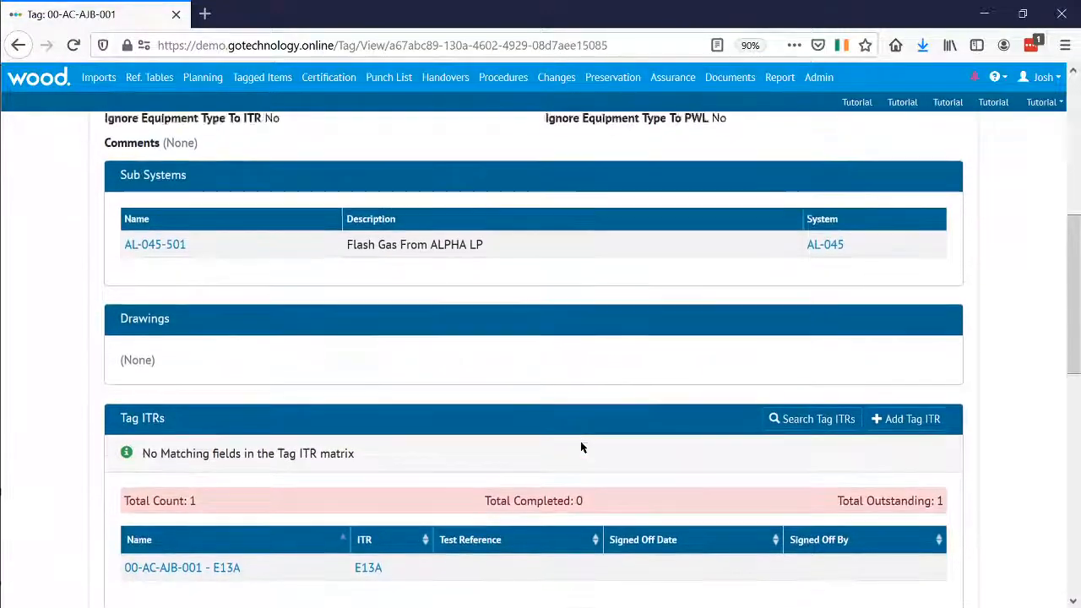
Return to the Tag ITR search results and open tagged item 00-AC-BR-008 to review its discipline and sub system.
{"action": "left_click", "coordinate": [19, 46]}
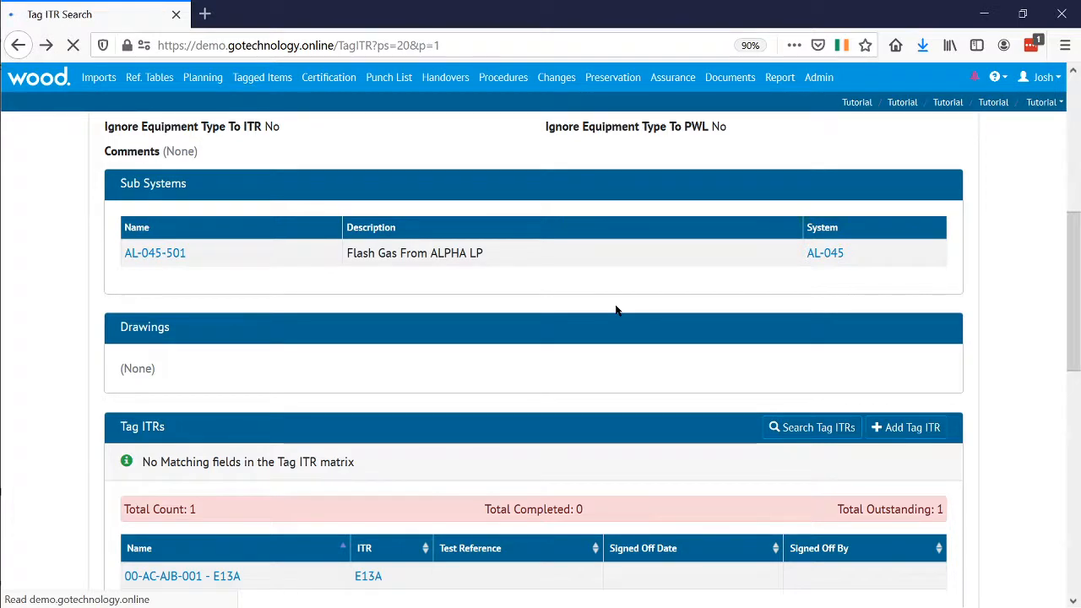
{"action": "scroll", "coordinate": [439, 473], "scroll_direction": "down", "scroll_amount": 3}
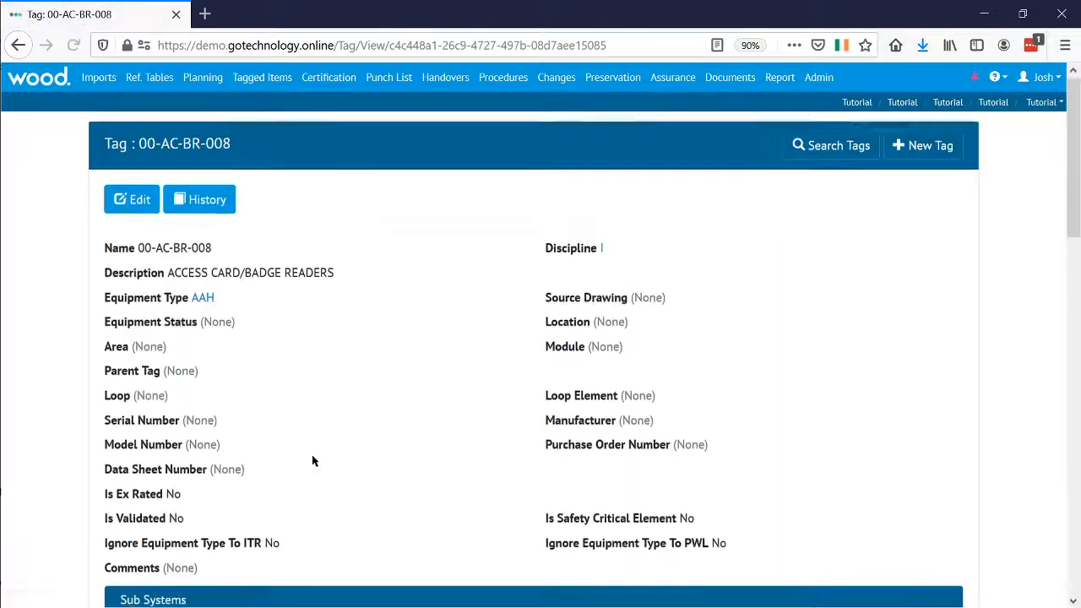
{"action": "scroll", "coordinate": [311, 461], "scroll_direction": "down", "scroll_amount": 1}
{"action": "scroll", "coordinate": [312, 460], "scroll_direction": "down", "scroll_amount": 2}
{"action": "scroll", "coordinate": [312, 460], "scroll_direction": "up", "scroll_amount": 3}
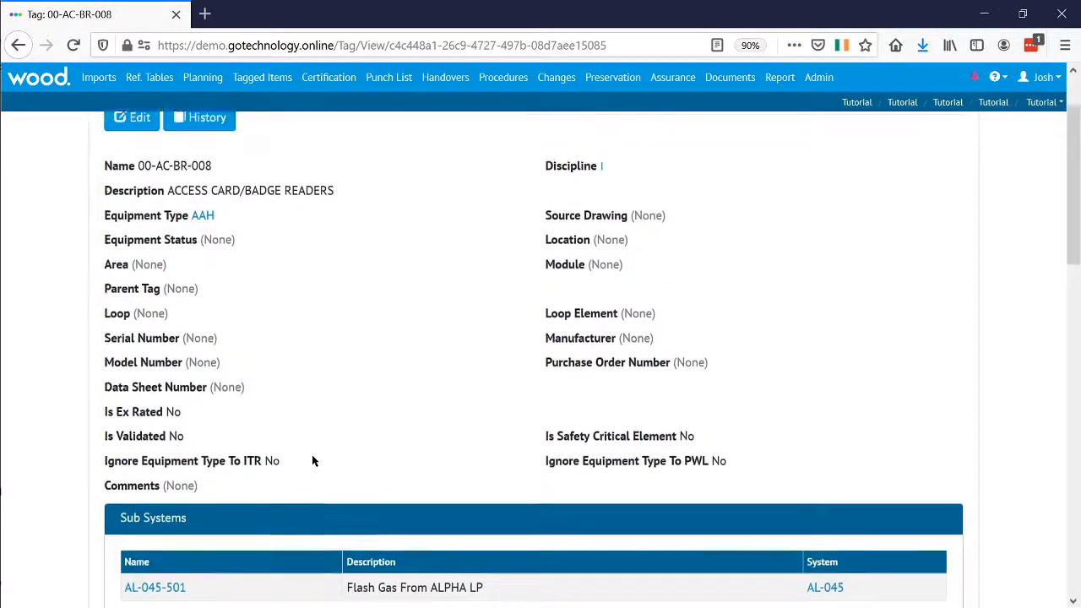
Open the MCDAC handovers search and go to the page for raising or deleting MCDACs.
{"action": "left_click", "coordinate": [445, 77]}
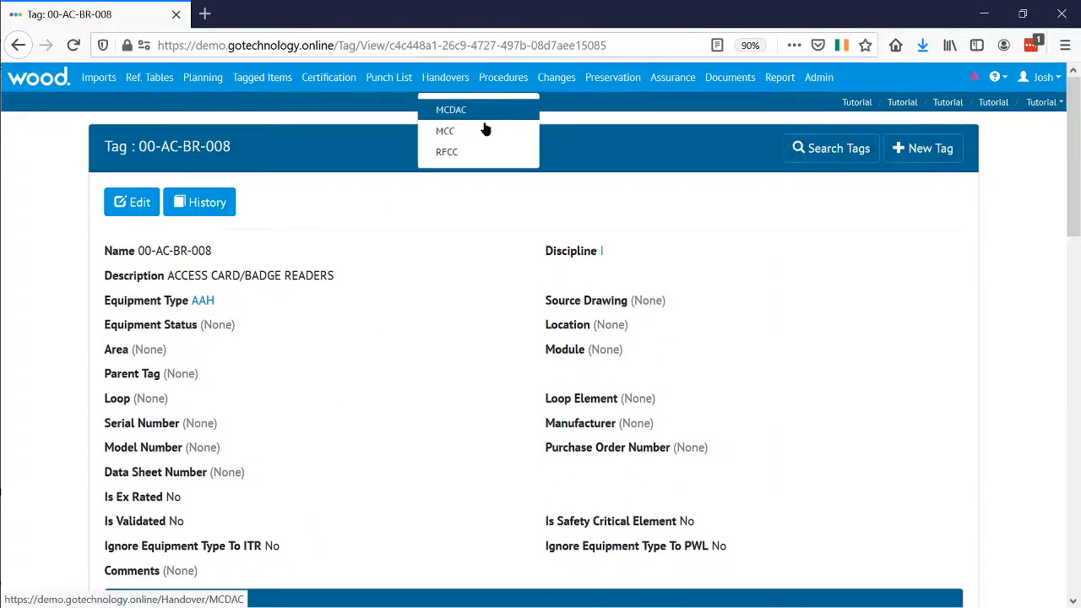
{"action": "left_click", "coordinate": [484, 122]}
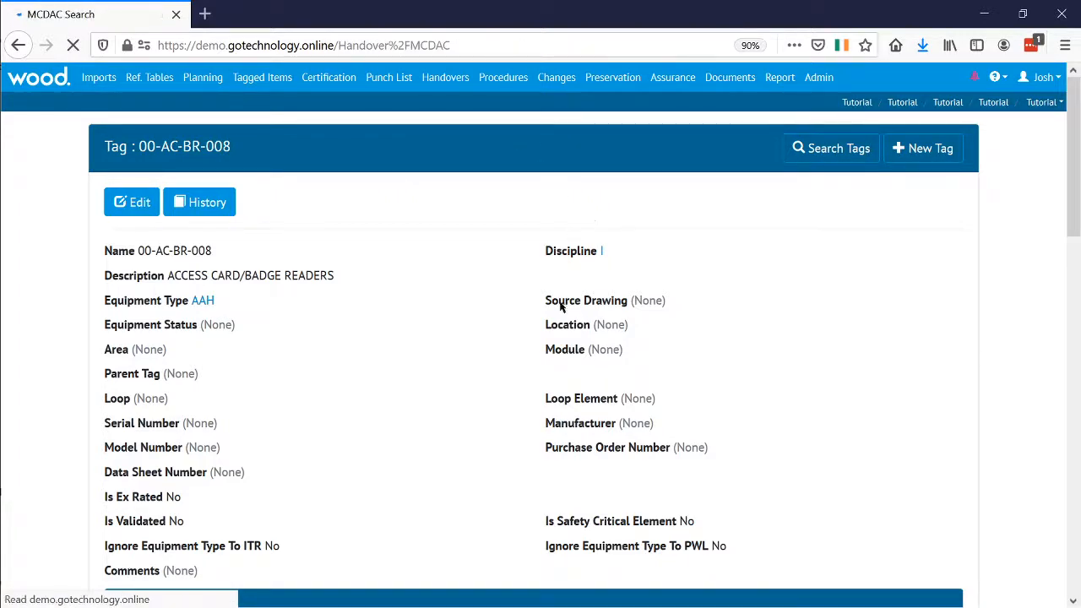
{"action": "scroll", "coordinate": [738, 462], "scroll_direction": "down", "scroll_amount": 3}
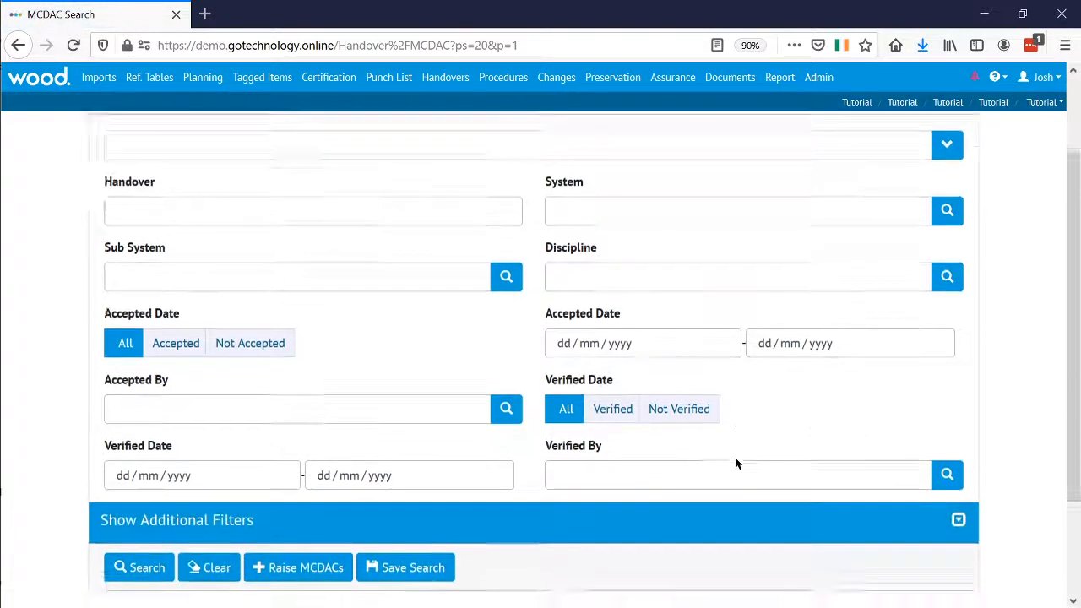
{"action": "scroll", "coordinate": [737, 463], "scroll_direction": "up", "scroll_amount": 3}
{"action": "left_click", "coordinate": [304, 199]}
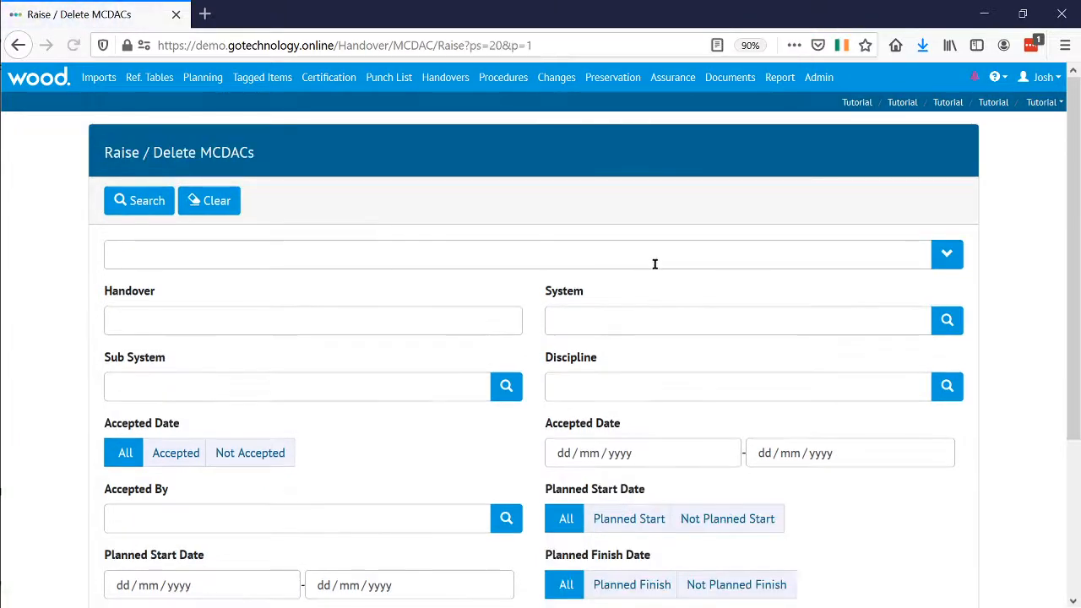
Raise the MCDAC handover for sub system AL-045-501, discipline E.
{"action": "scroll", "coordinate": [654, 263], "scroll_direction": "down", "scroll_amount": 3}
{"action": "scroll", "coordinate": [655, 263], "scroll_direction": "down", "scroll_amount": 3}
{"action": "scroll", "coordinate": [655, 264], "scroll_direction": "up", "scroll_amount": 2}
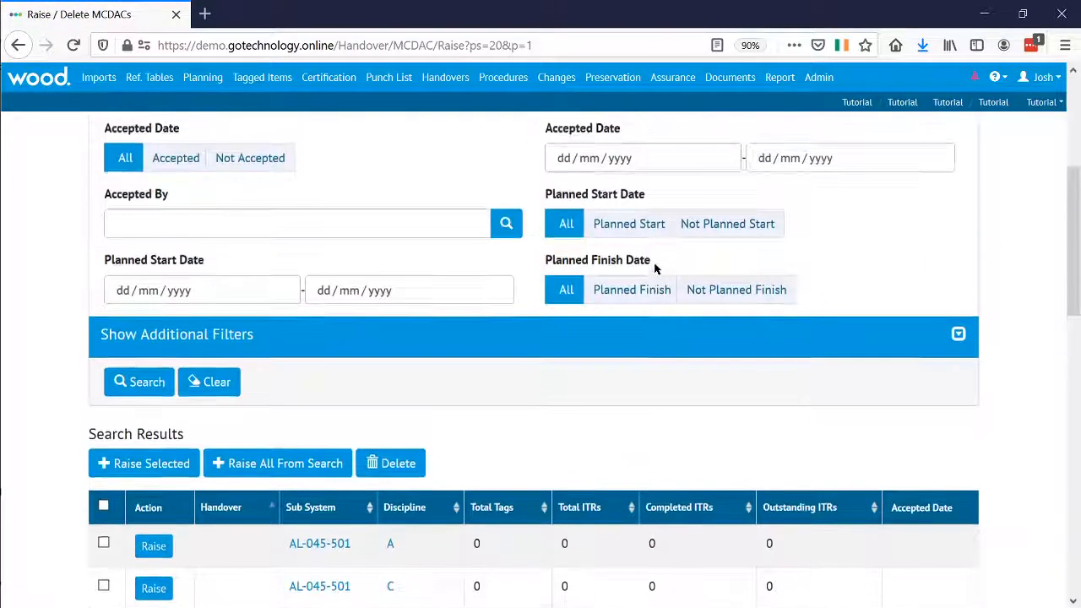
{"action": "scroll", "coordinate": [655, 266], "scroll_direction": "down", "scroll_amount": 3}
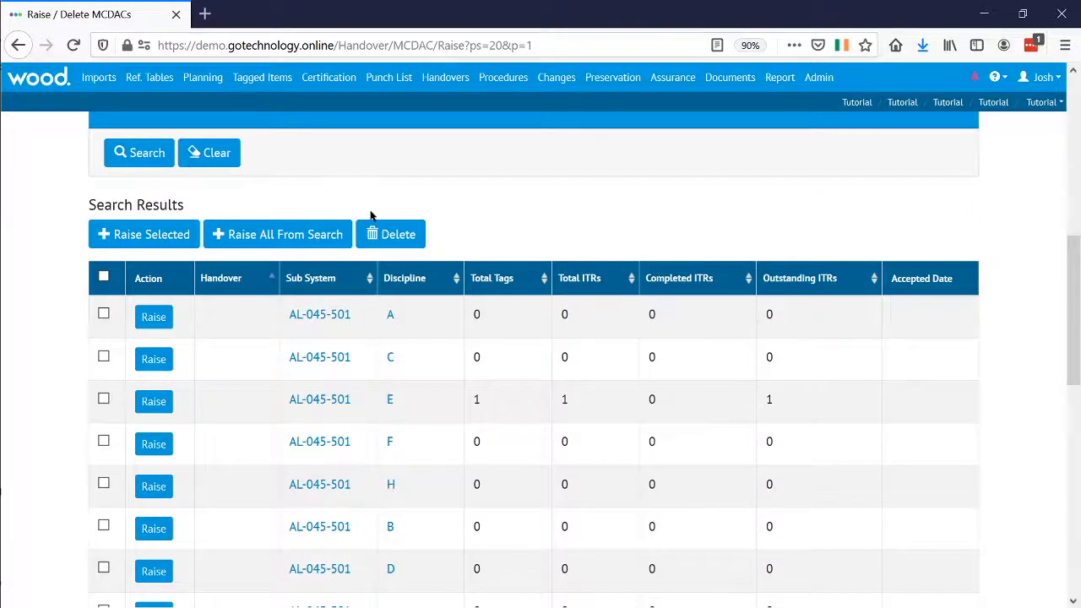
{"action": "scroll", "coordinate": [370, 216], "scroll_direction": "down", "scroll_amount": 3}
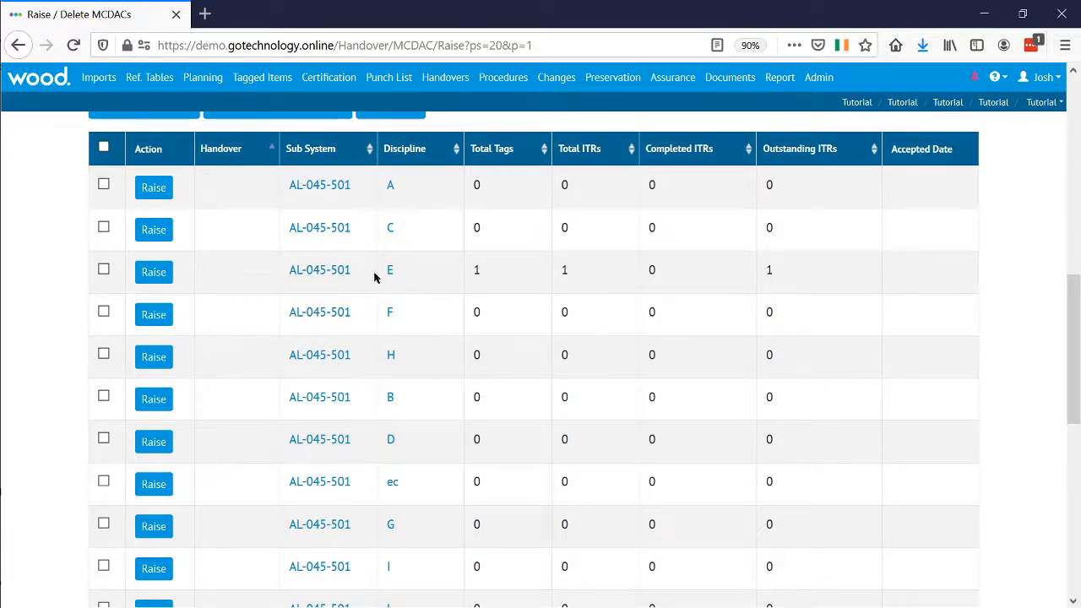
{"action": "left_click", "coordinate": [154, 282]}
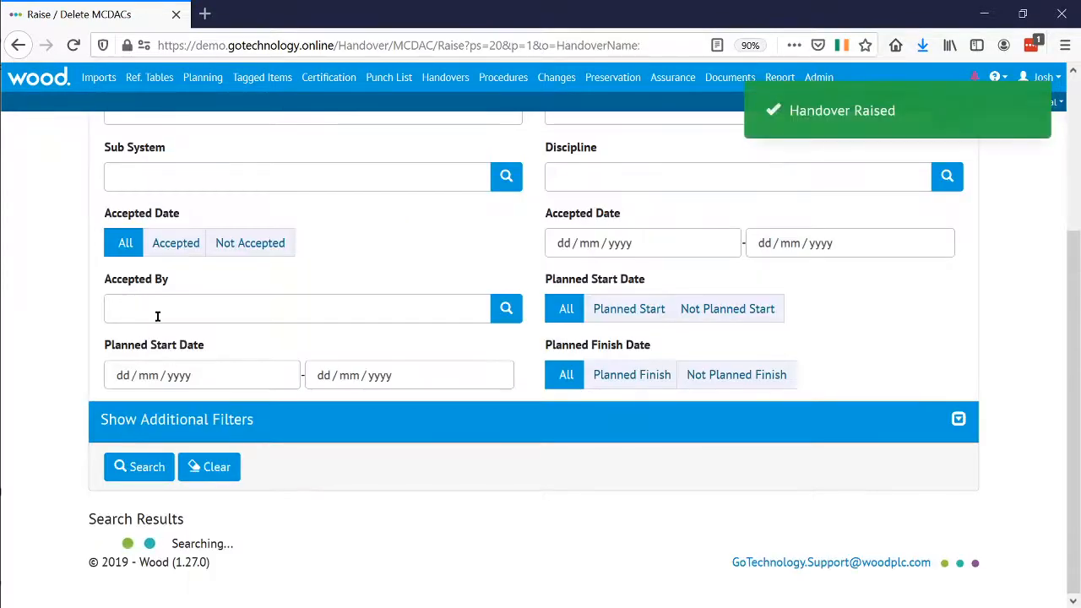
Filter the MCDACs by discipline E (Electrical), run the search and look through the results.
{"action": "scroll", "coordinate": [353, 313], "scroll_direction": "down", "scroll_amount": 10}
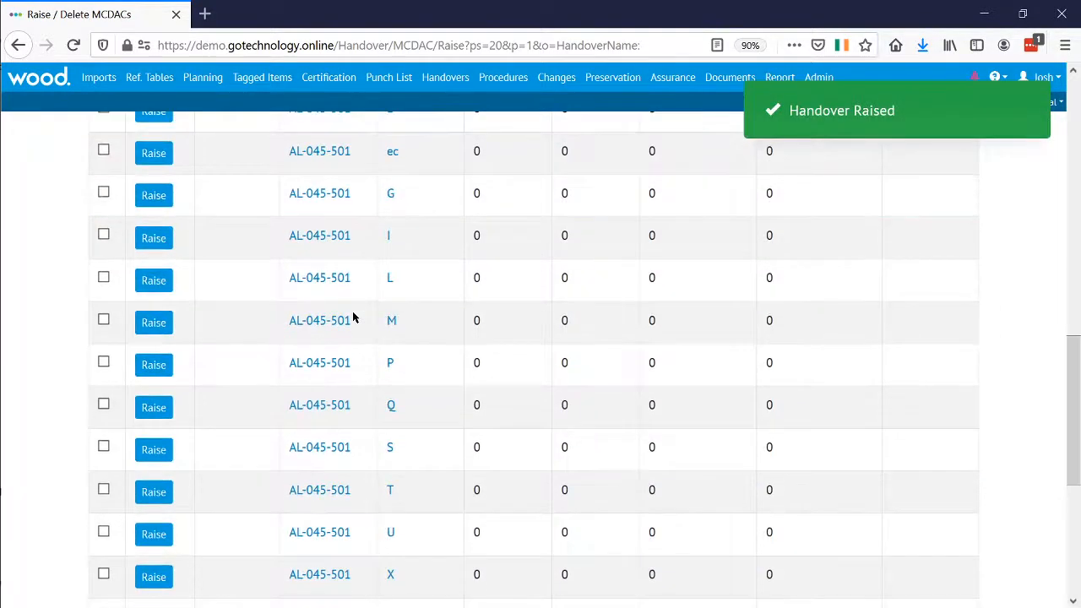
{"action": "scroll", "coordinate": [353, 316], "scroll_direction": "up", "scroll_amount": 3}
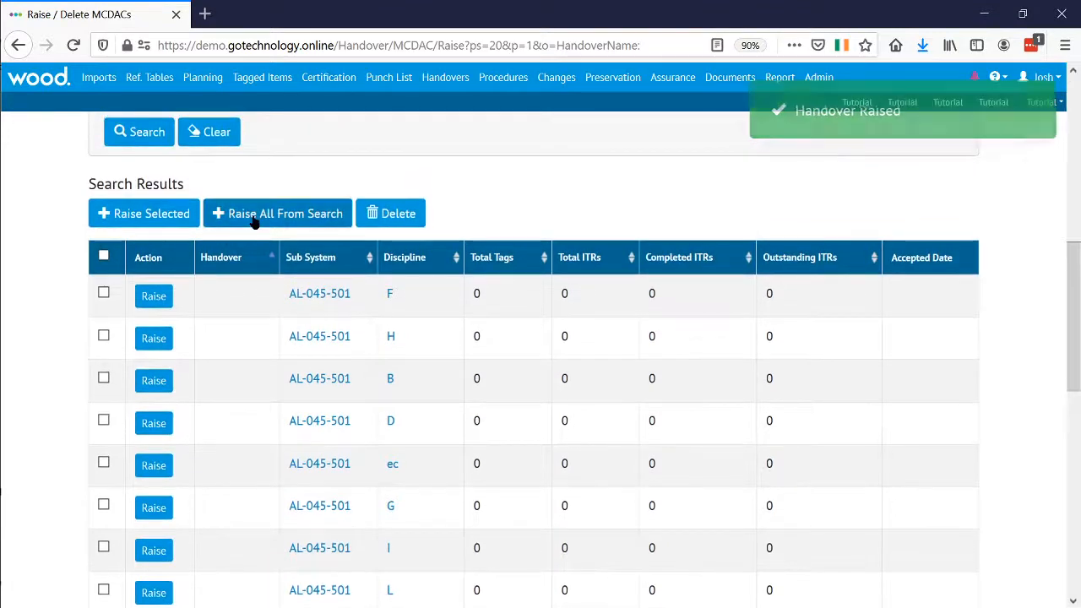
{"action": "scroll", "coordinate": [279, 266], "scroll_direction": "up", "scroll_amount": 5}
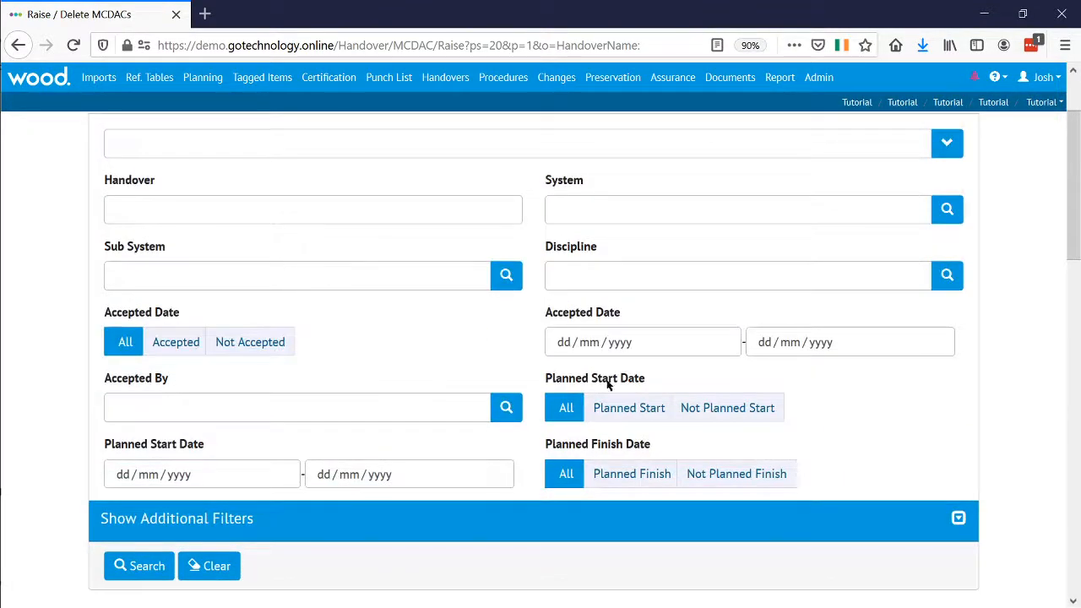
{"action": "scroll", "coordinate": [706, 312], "scroll_direction": "up", "scroll_amount": 2}
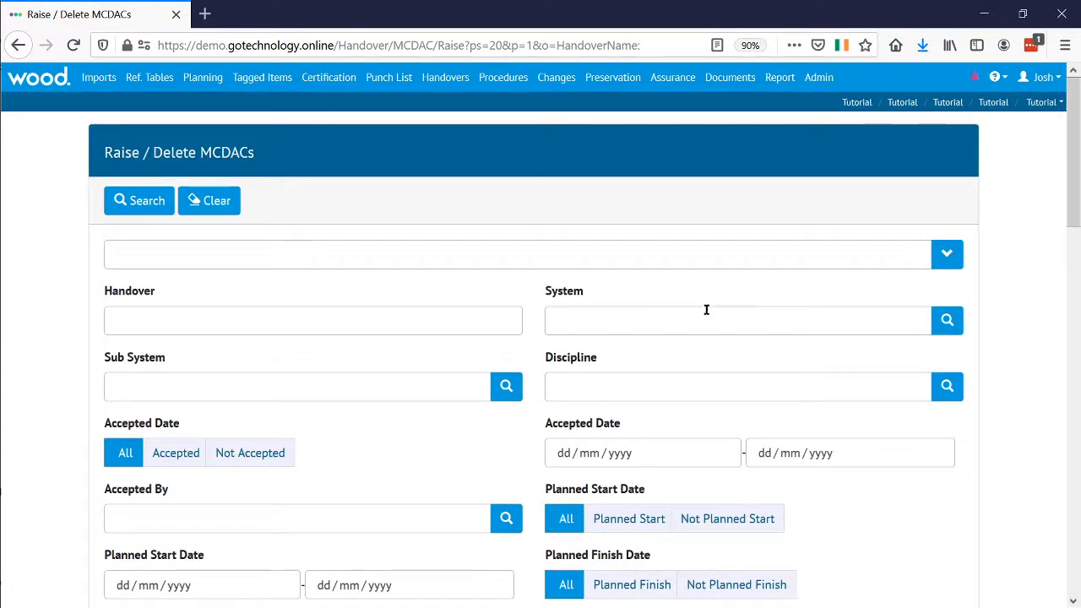
{"action": "left_click", "coordinate": [954, 386]}
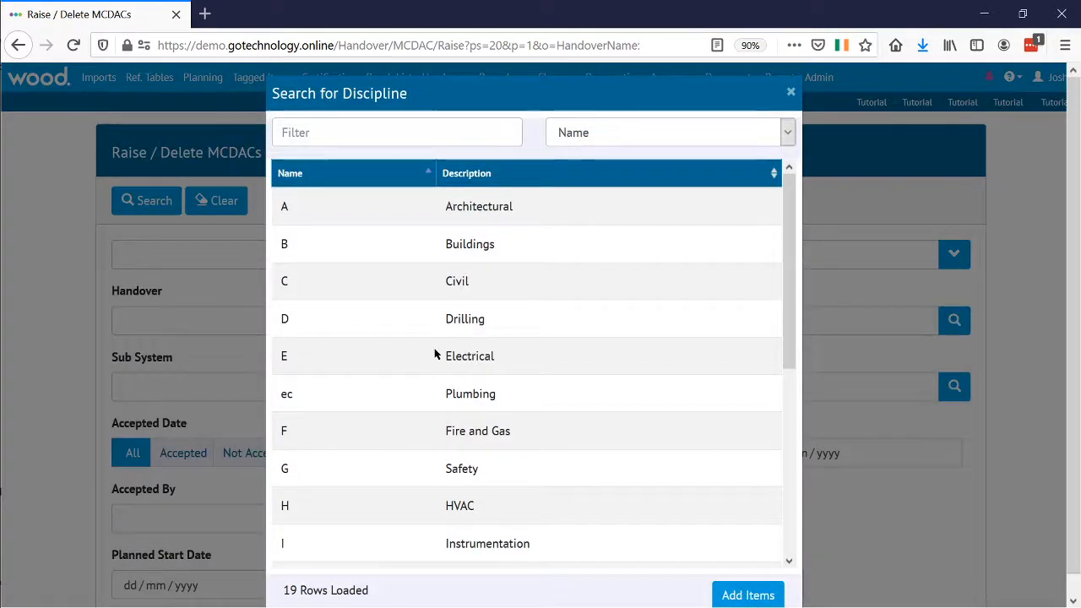
{"action": "left_click", "coordinate": [437, 355]}
{"action": "left_click", "coordinate": [734, 600]}
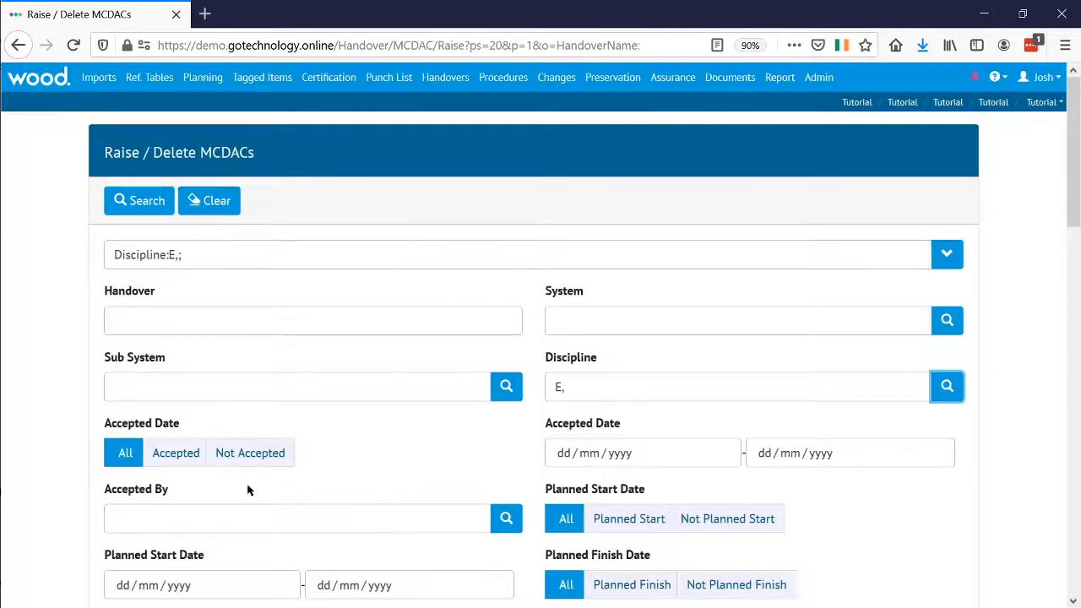
{"action": "scroll", "coordinate": [247, 490], "scroll_direction": "down", "scroll_amount": 10}
{"action": "scroll", "coordinate": [246, 490], "scroll_direction": "up", "scroll_amount": 7}
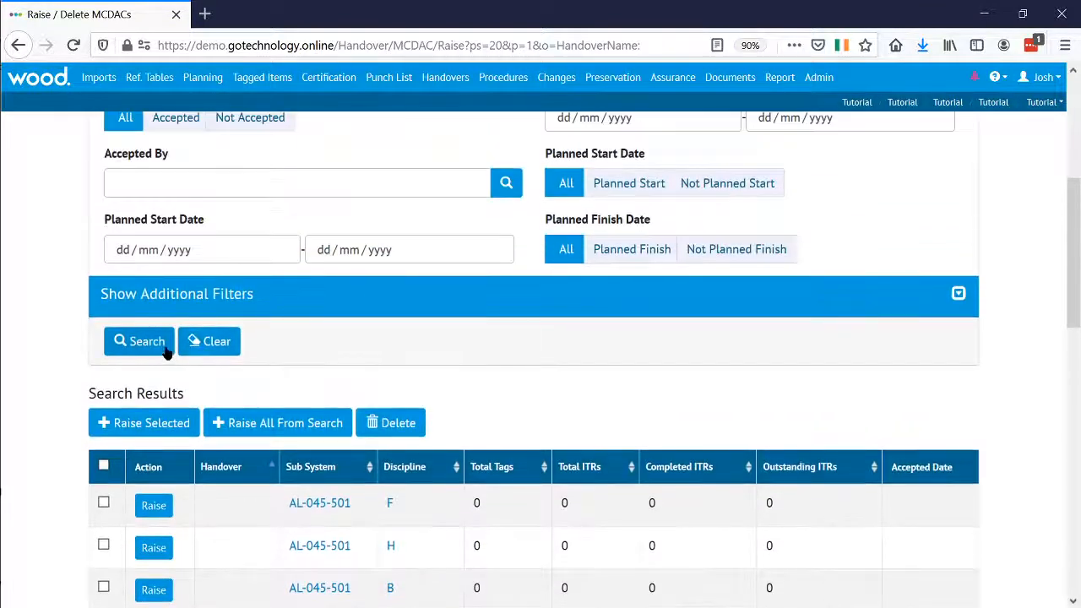
{"action": "left_click", "coordinate": [144, 341]}
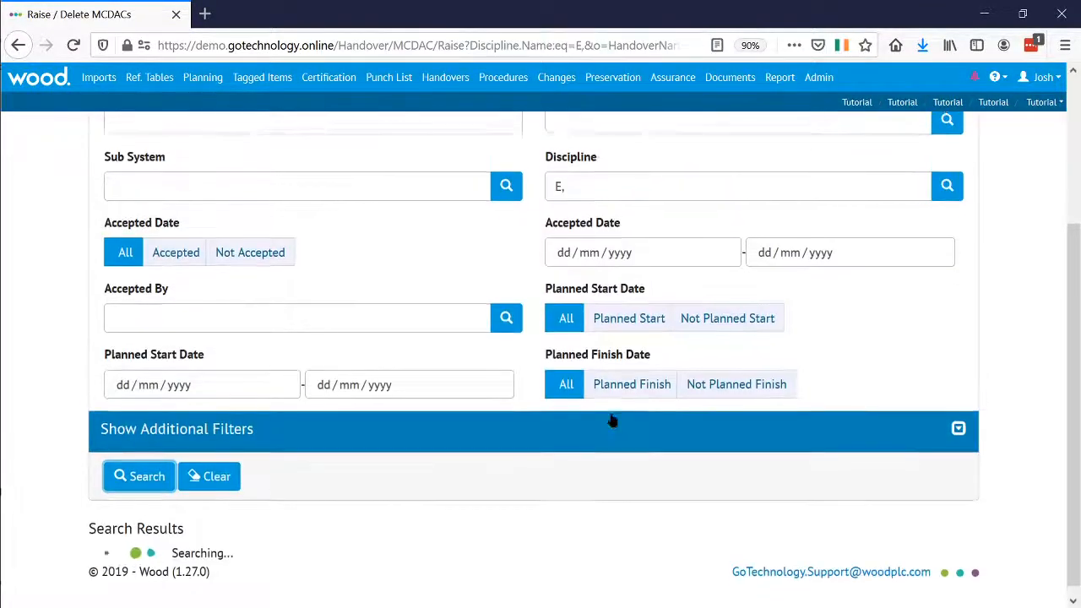
{"action": "scroll", "coordinate": [610, 418], "scroll_direction": "down", "scroll_amount": 3}
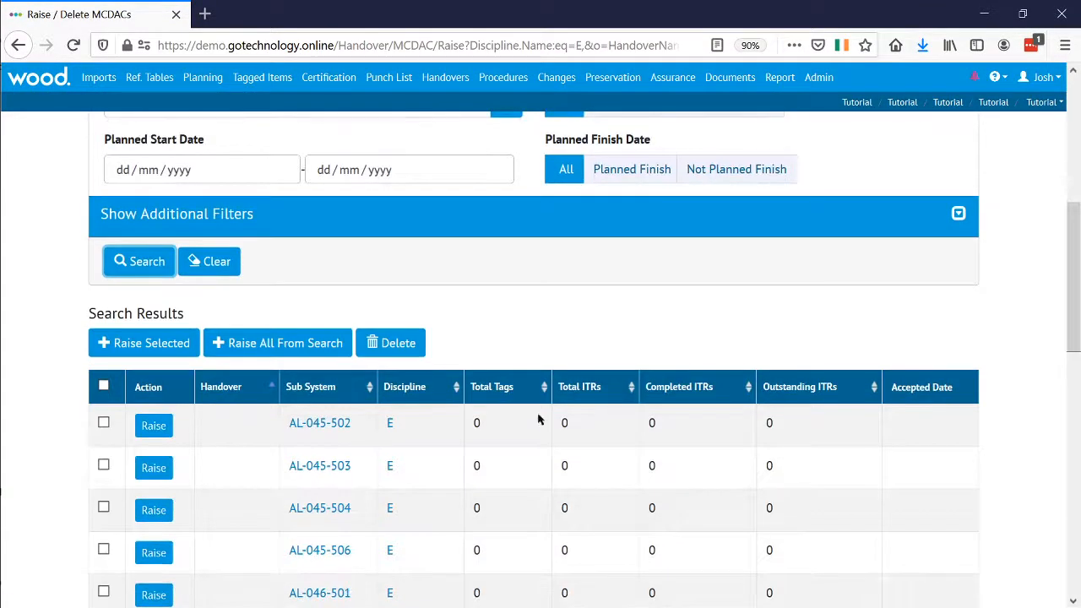
{"action": "scroll", "coordinate": [429, 395], "scroll_direction": "down", "scroll_amount": 2}
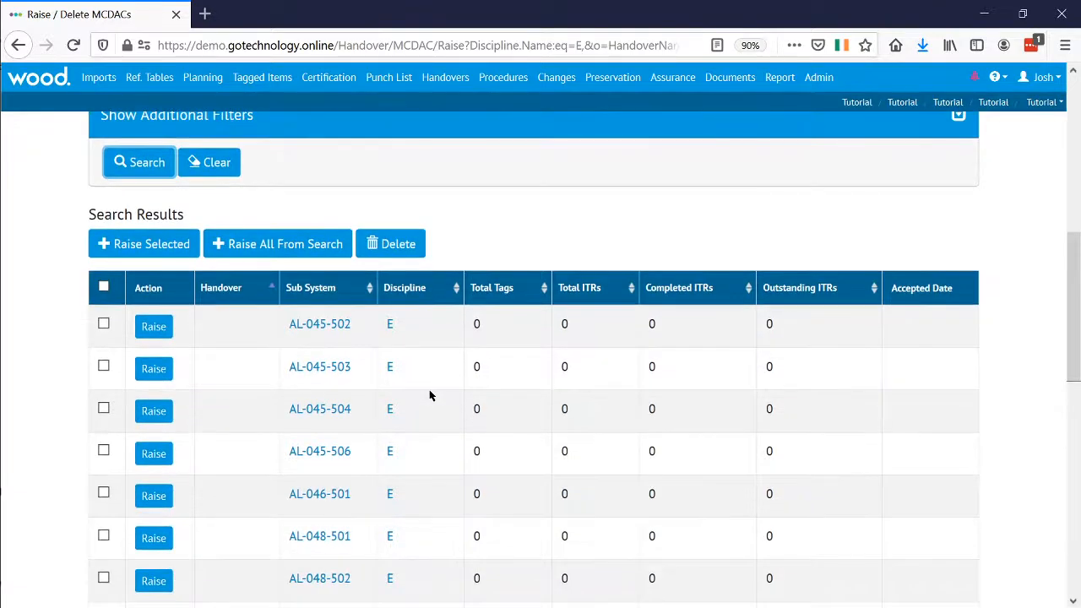
Replace the discipline filter with sub system AL-045-501 and run the MCDAC search again.
{"action": "scroll", "coordinate": [429, 395], "scroll_direction": "up", "scroll_amount": 1}
{"action": "scroll", "coordinate": [429, 396], "scroll_direction": "up", "scroll_amount": 5}
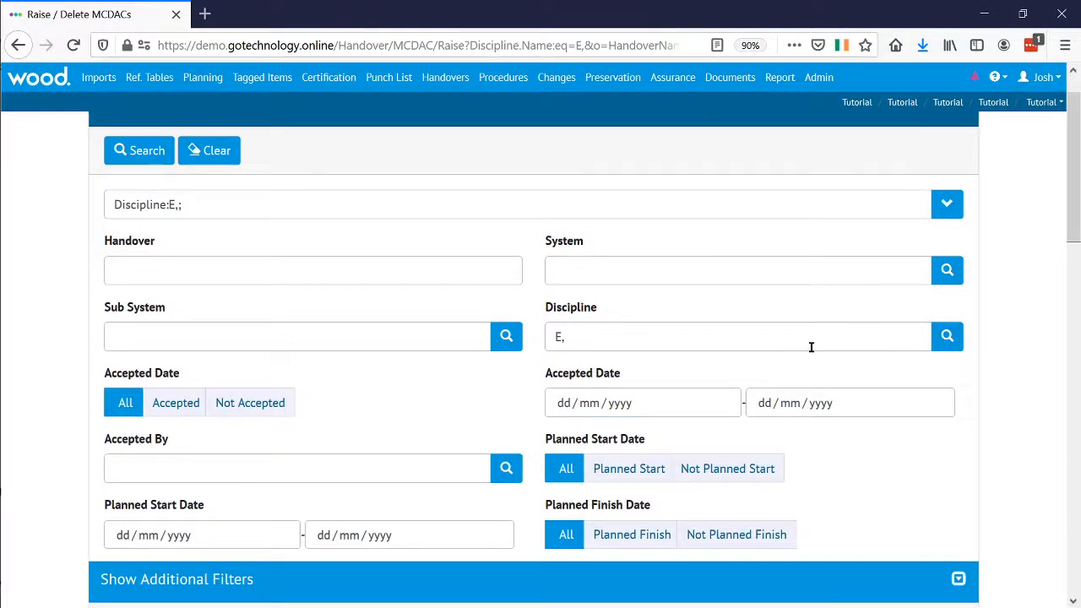
{"action": "double_click", "coordinate": [560, 337]}
{"action": "key", "text": "BackSpace"}
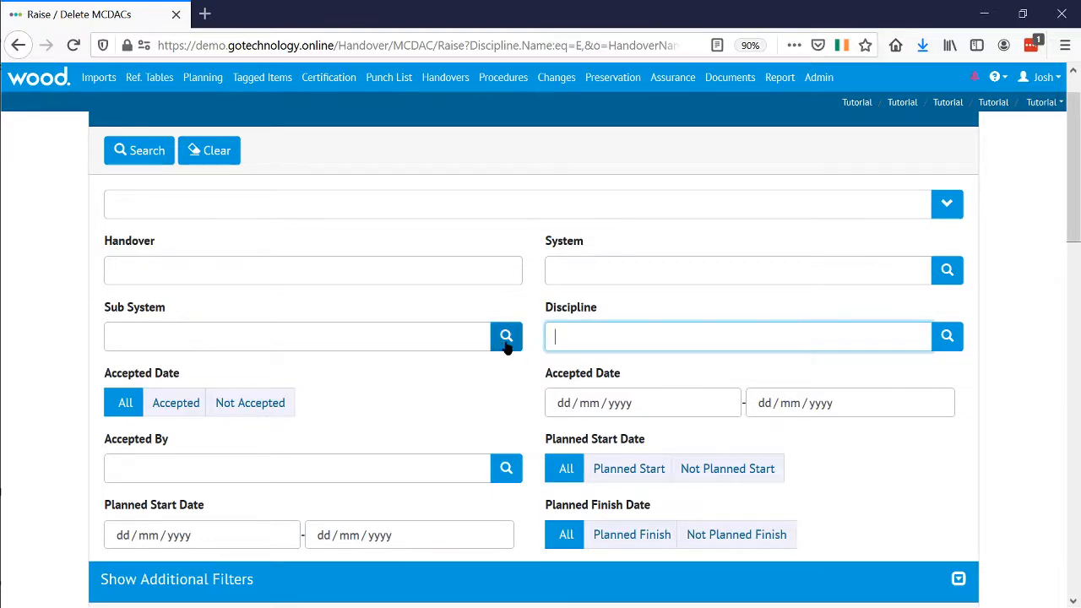
{"action": "left_click", "coordinate": [506, 337]}
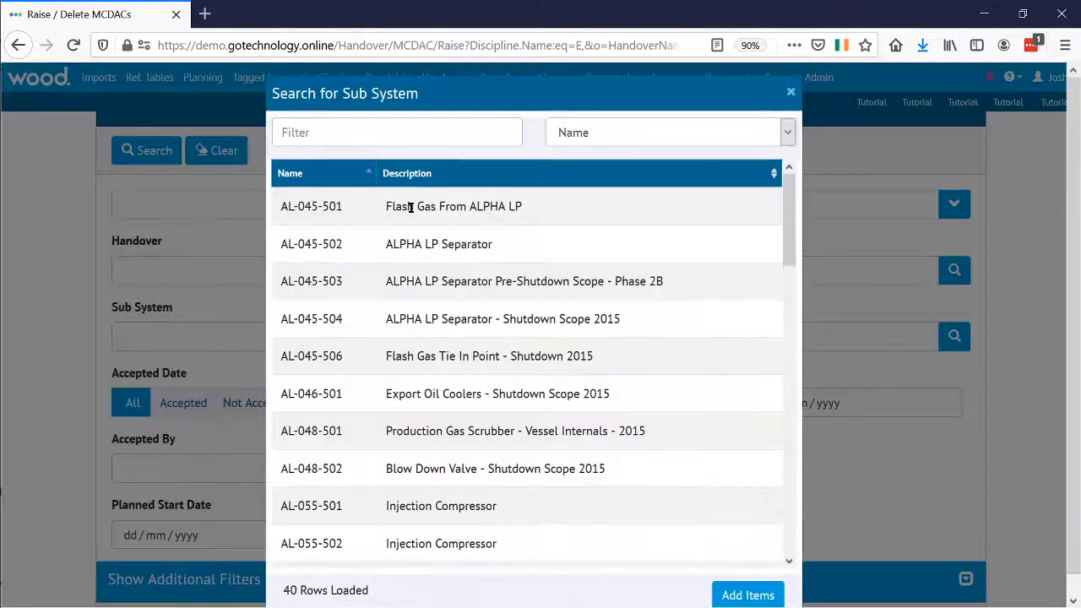
{"action": "left_click", "coordinate": [451, 207]}
{"action": "left_click", "coordinate": [745, 594]}
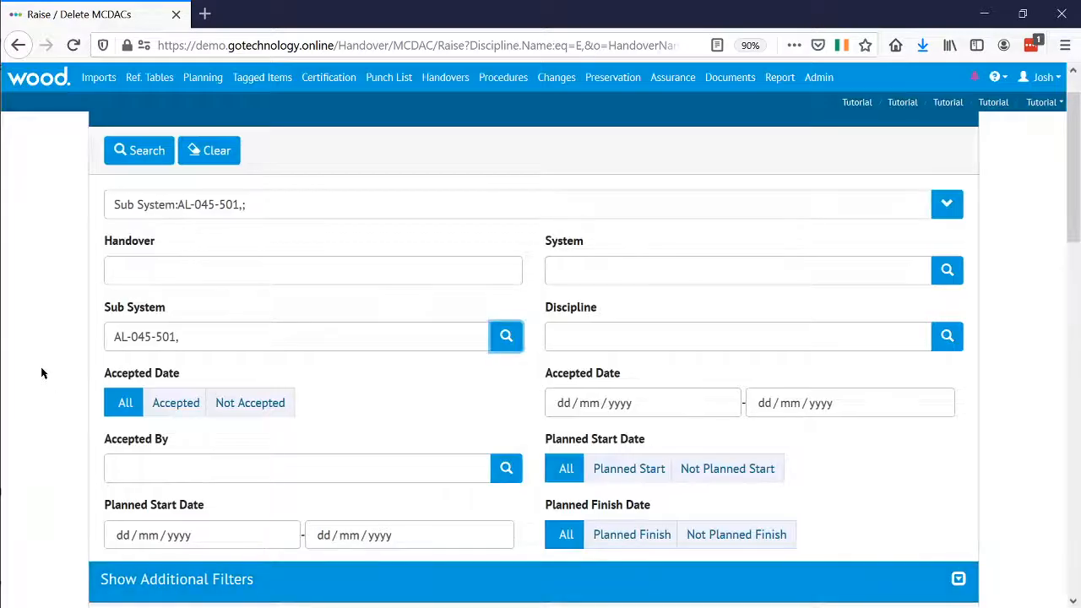
{"action": "scroll", "coordinate": [41, 367], "scroll_direction": "down", "scroll_amount": 1}
{"action": "scroll", "coordinate": [40, 372], "scroll_direction": "down", "scroll_amount": 2}
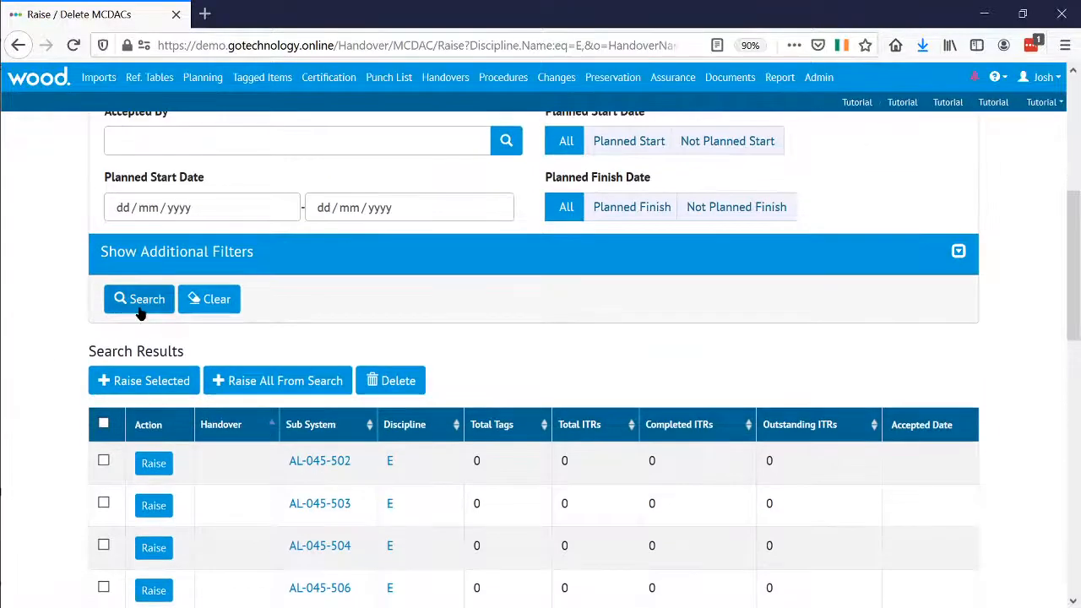
{"action": "left_click", "coordinate": [140, 304]}
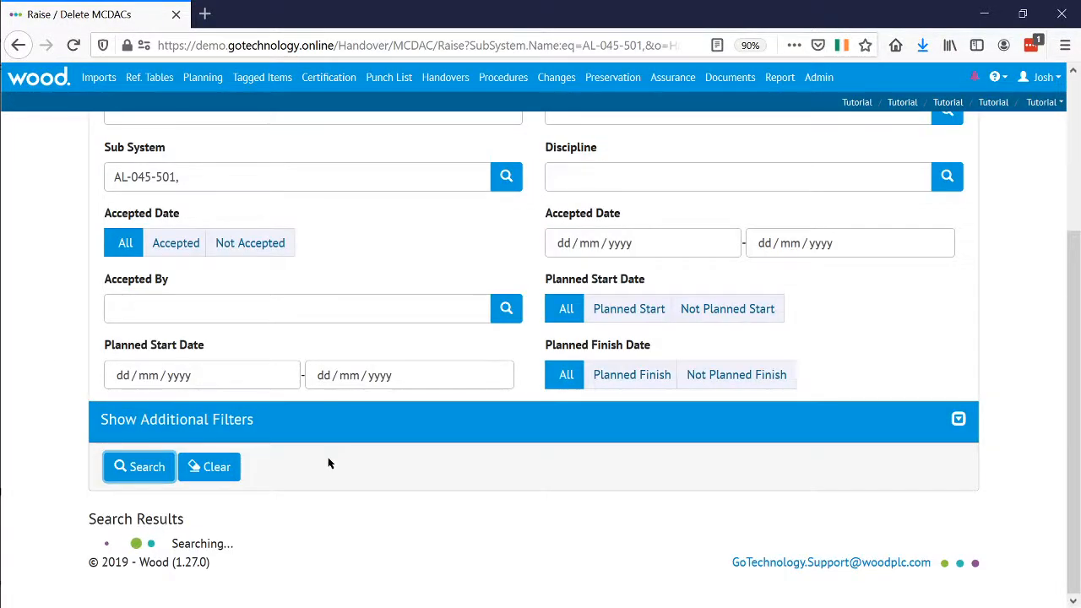
Raise all MCDAC handovers from the search for sub system AL-045-501 and review the updated list.
{"action": "scroll", "coordinate": [330, 463], "scroll_direction": "down", "scroll_amount": 10}
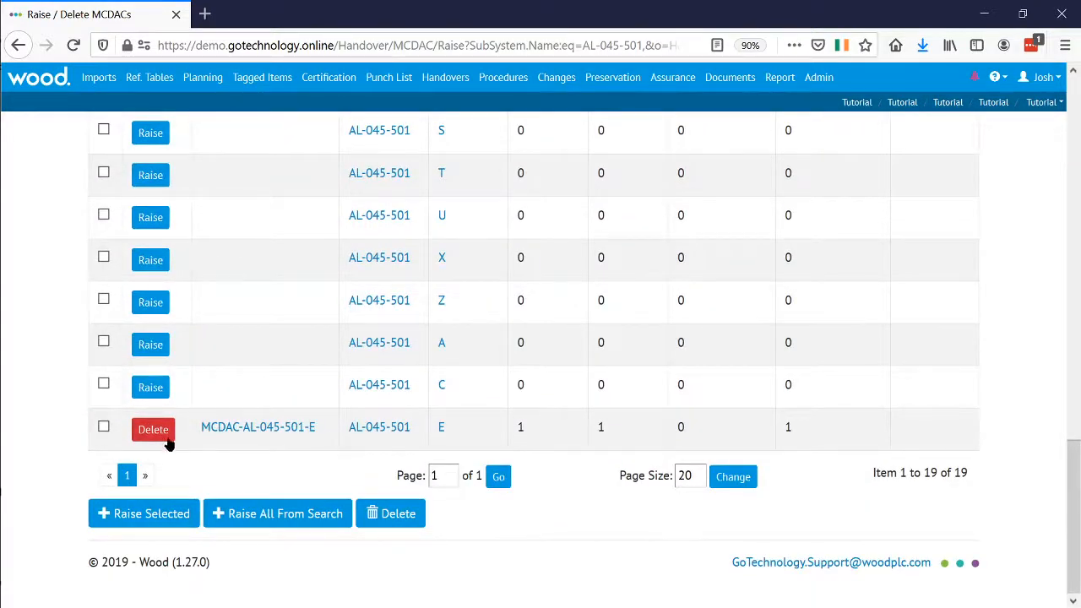
{"action": "scroll", "coordinate": [477, 335], "scroll_direction": "up", "scroll_amount": 10}
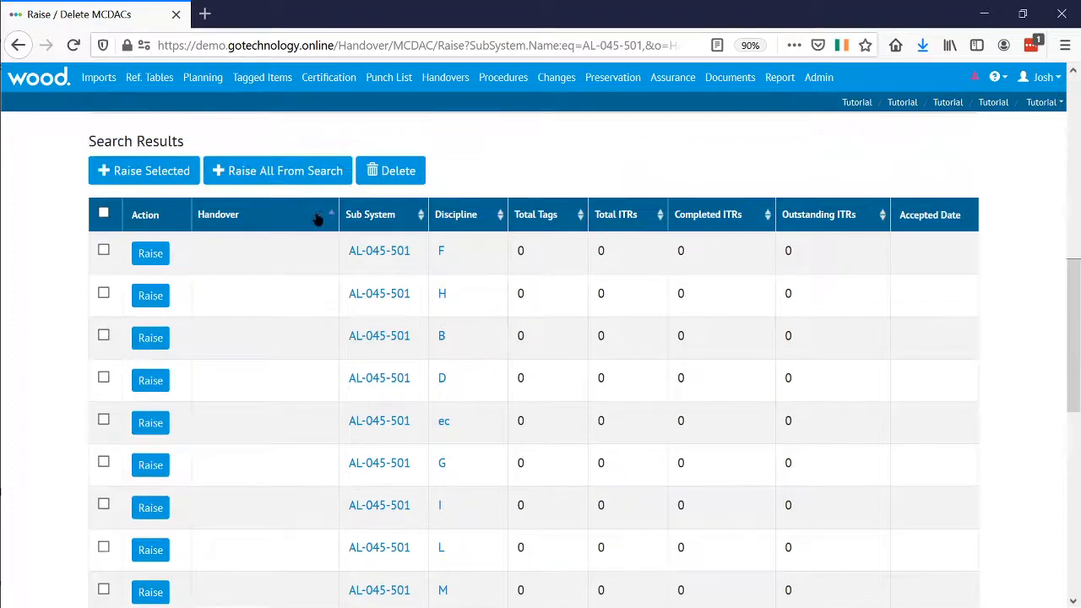
{"action": "left_click", "coordinate": [297, 184]}
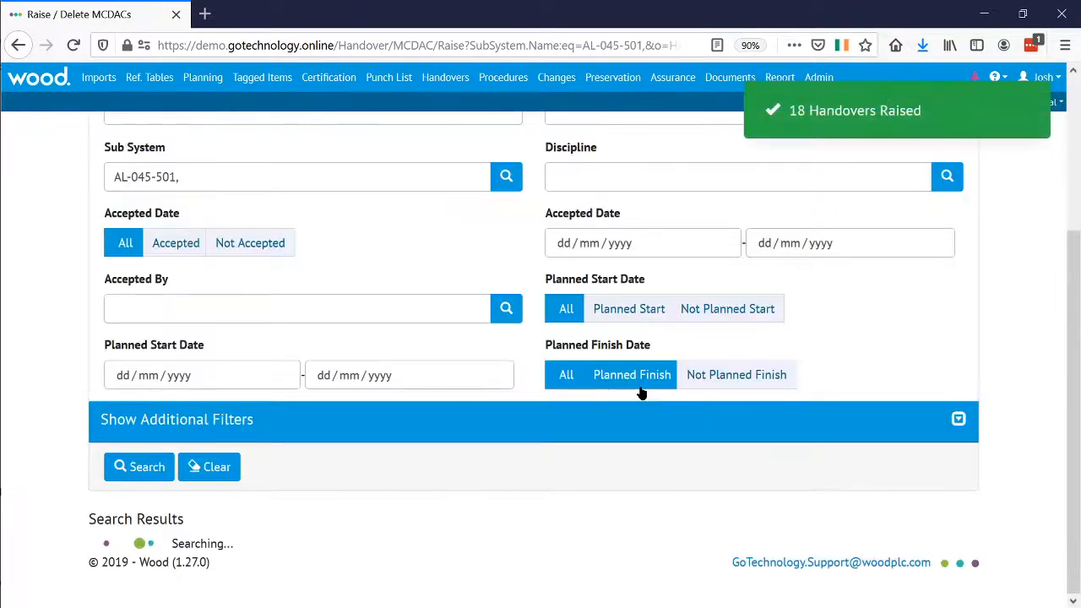
{"action": "scroll", "coordinate": [640, 391], "scroll_direction": "down", "scroll_amount": 10}
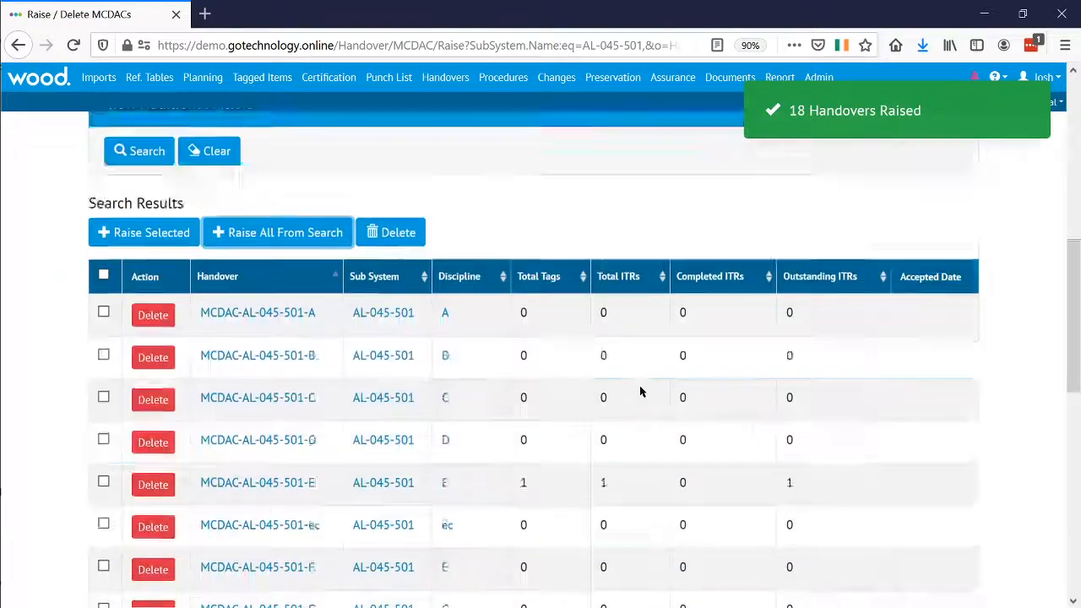
{"action": "scroll", "coordinate": [639, 391], "scroll_direction": "up", "scroll_amount": 8}
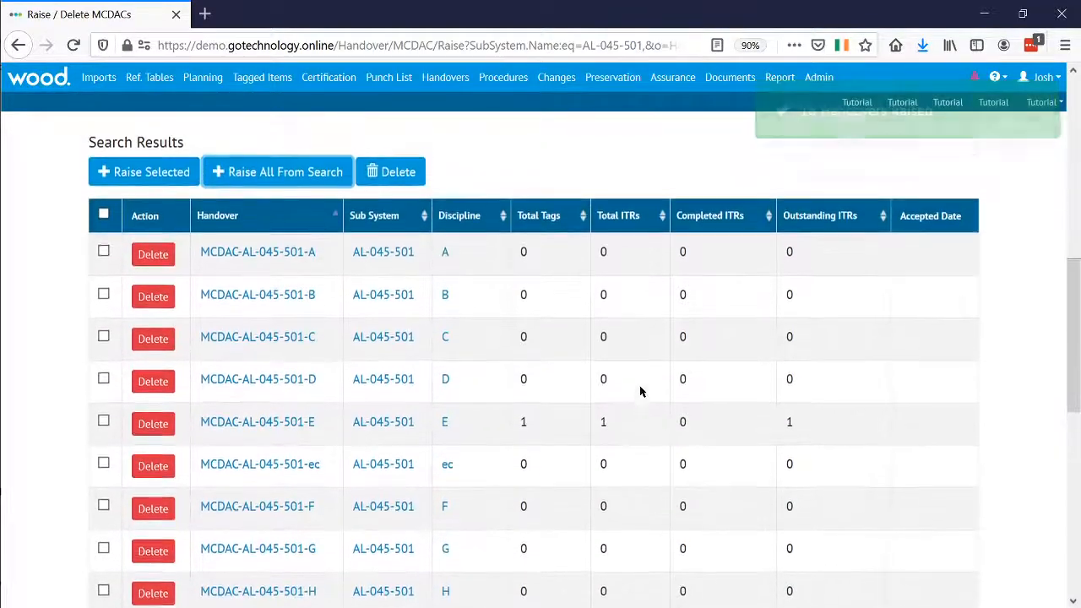
{"action": "scroll", "coordinate": [639, 388], "scroll_direction": "up", "scroll_amount": 7}
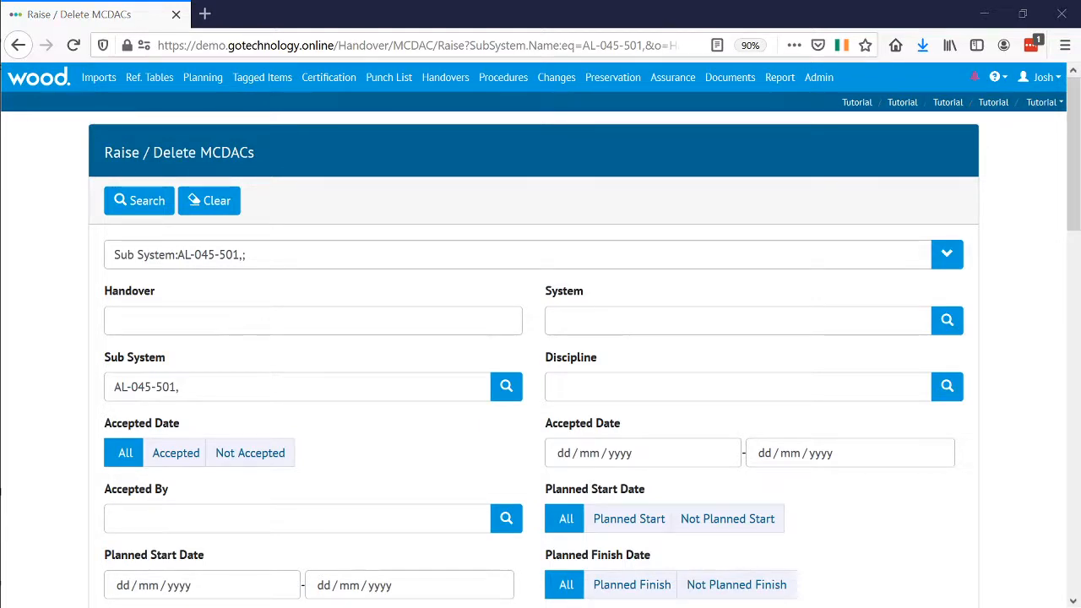
Open handover MCDAC-AL-045-501-E and review its sub system discipline, walk downs, Tag ITRs and punch list items.
{"action": "scroll", "coordinate": [736, 147], "scroll_direction": "down", "scroll_amount": 7}
{"action": "scroll", "coordinate": [541, 287], "scroll_direction": "down", "scroll_amount": 1}
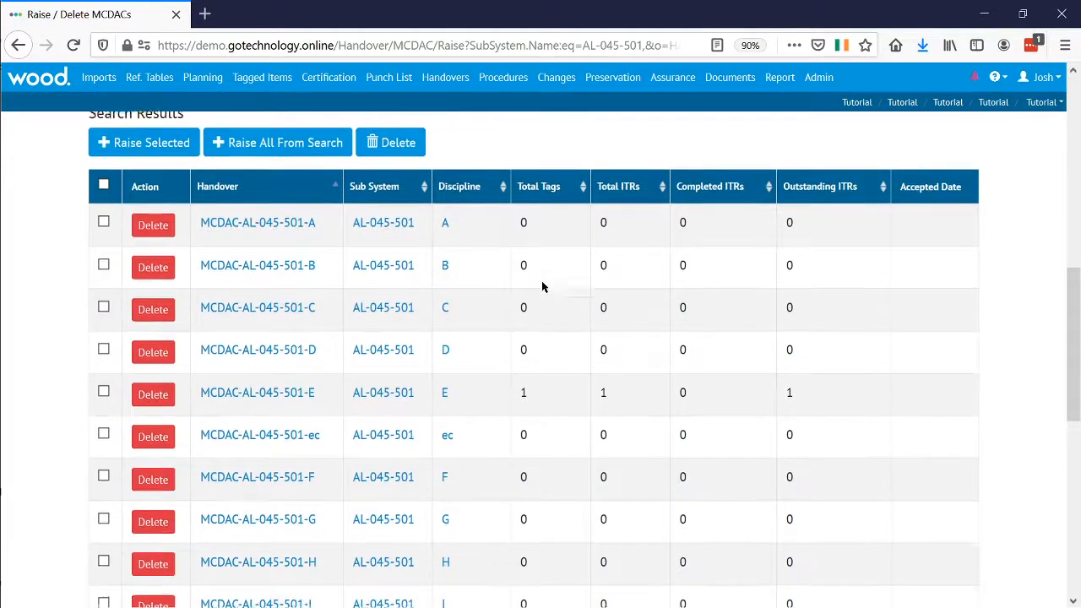
{"action": "left_click", "coordinate": [258, 393]}
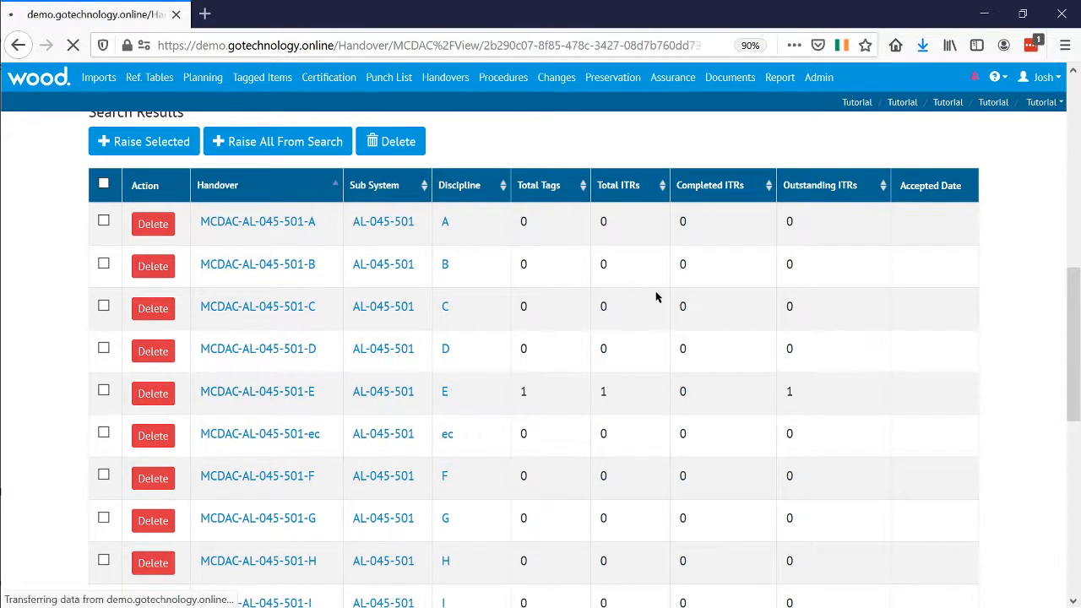
{"action": "scroll", "coordinate": [657, 295], "scroll_direction": "down", "scroll_amount": 3}
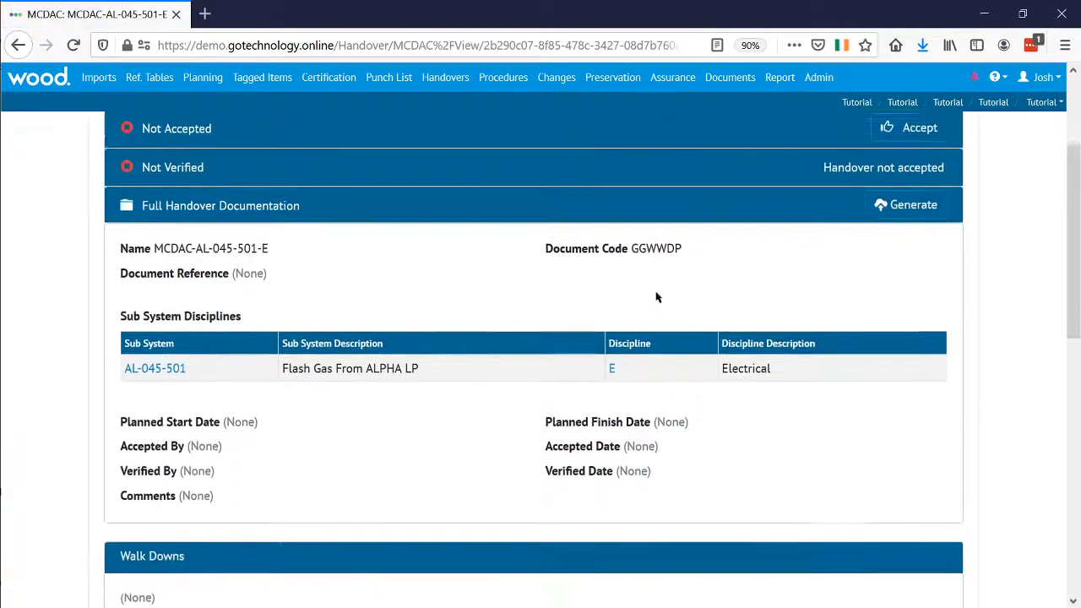
{"action": "scroll", "coordinate": [657, 297], "scroll_direction": "down", "scroll_amount": 3}
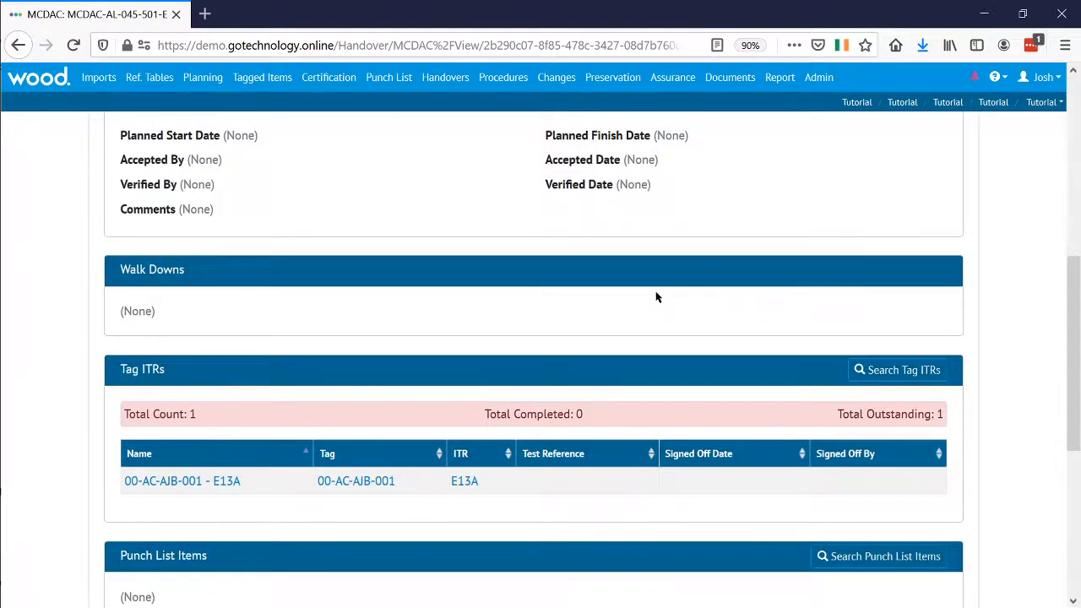
{"action": "scroll", "coordinate": [657, 297], "scroll_direction": "down", "scroll_amount": 3}
{"action": "scroll", "coordinate": [657, 296], "scroll_direction": "up", "scroll_amount": 10}
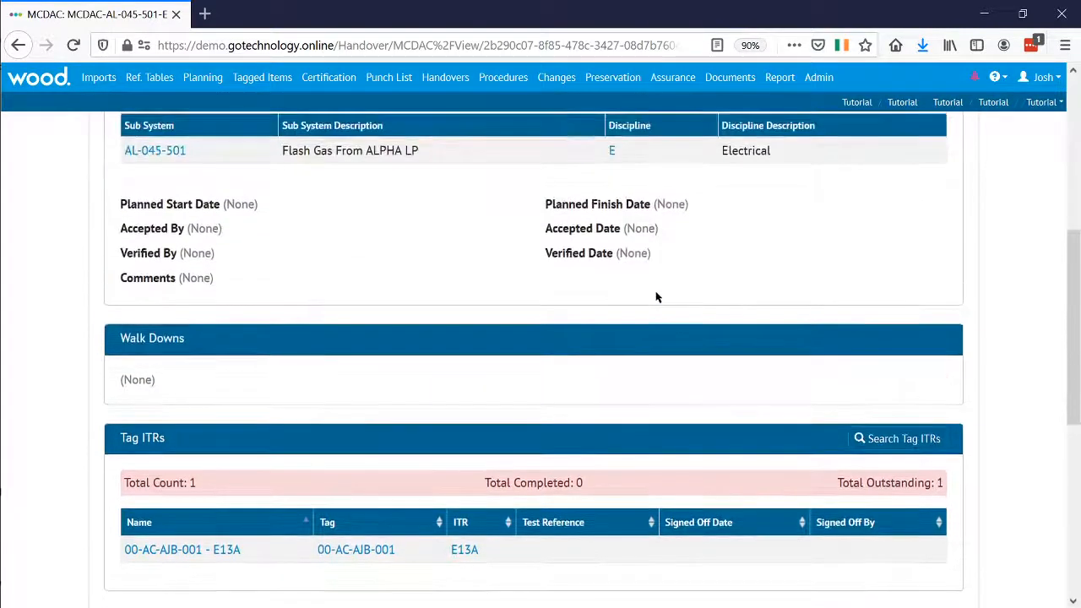
{"action": "scroll", "coordinate": [657, 297], "scroll_direction": "up", "scroll_amount": 1}
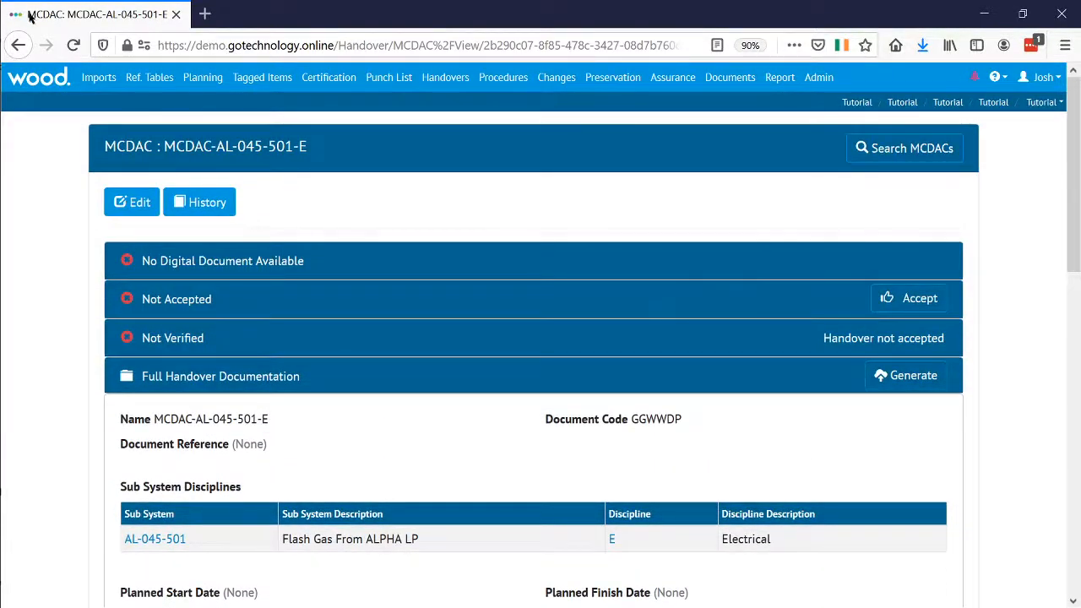
Open the home page in a separate browser tab and review the dashboard's handover, Tag ITR and MCDAC skyline charts.
{"action": "middle_click", "coordinate": [54, 82]}
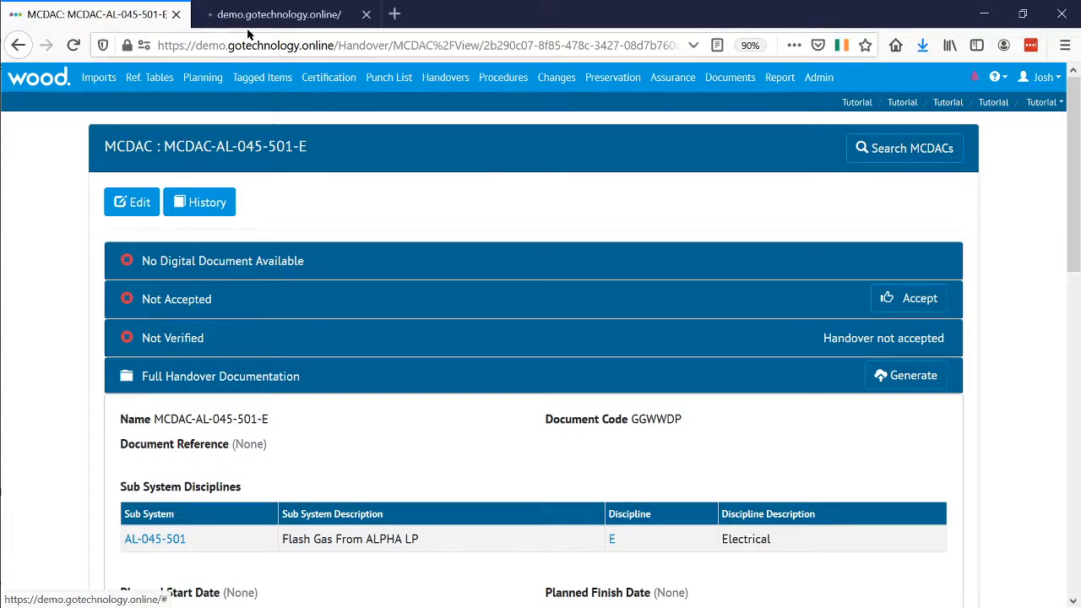
{"action": "left_click", "coordinate": [252, 14]}
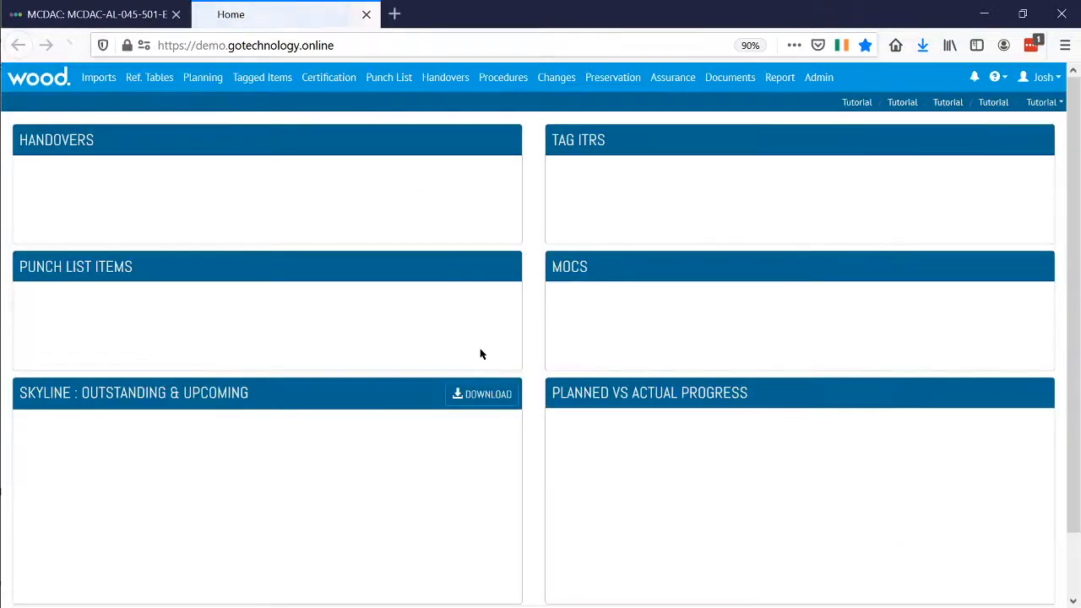
{"action": "scroll", "coordinate": [481, 352], "scroll_direction": "down", "scroll_amount": 2}
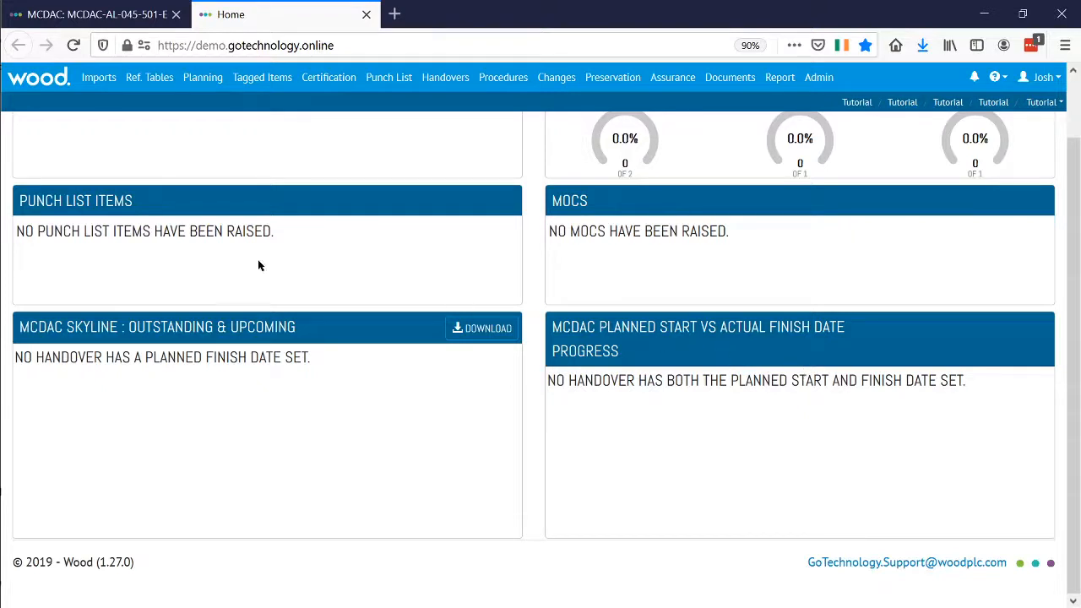
Open handover MCDAC-AL-045-501-E for editing and set its planned start date to 02/03/2020.
{"action": "left_click", "coordinate": [97, 15]}
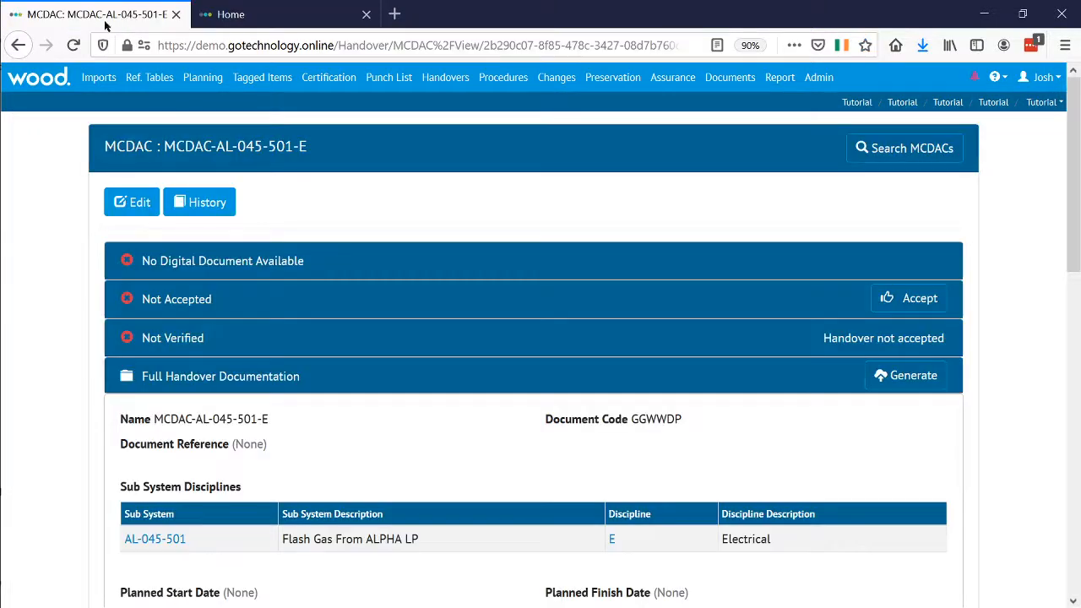
{"action": "scroll", "coordinate": [417, 435], "scroll_direction": "down", "scroll_amount": 1}
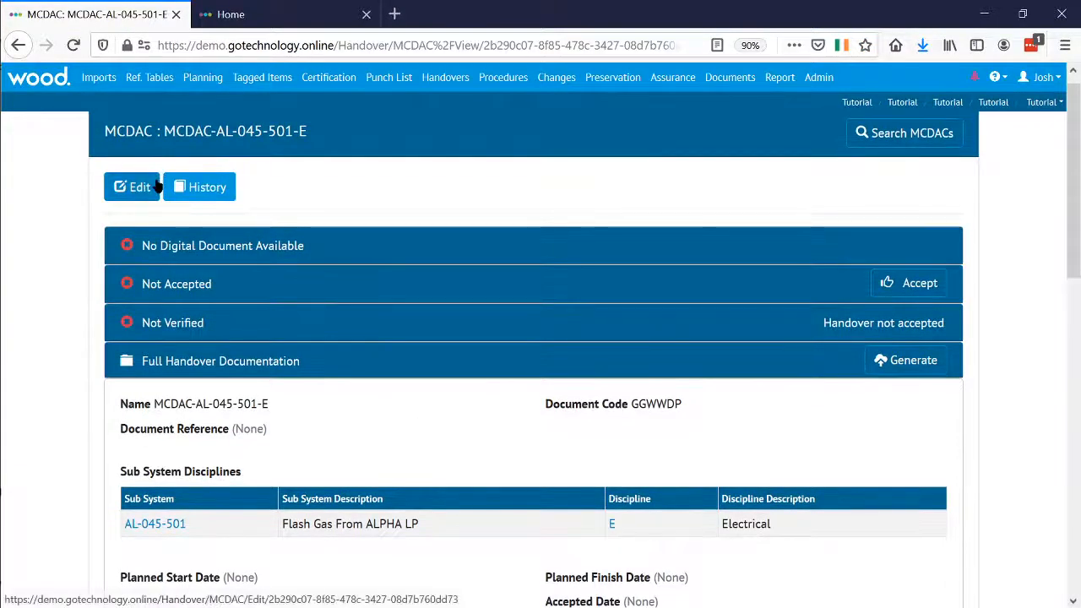
{"action": "left_click", "coordinate": [147, 186]}
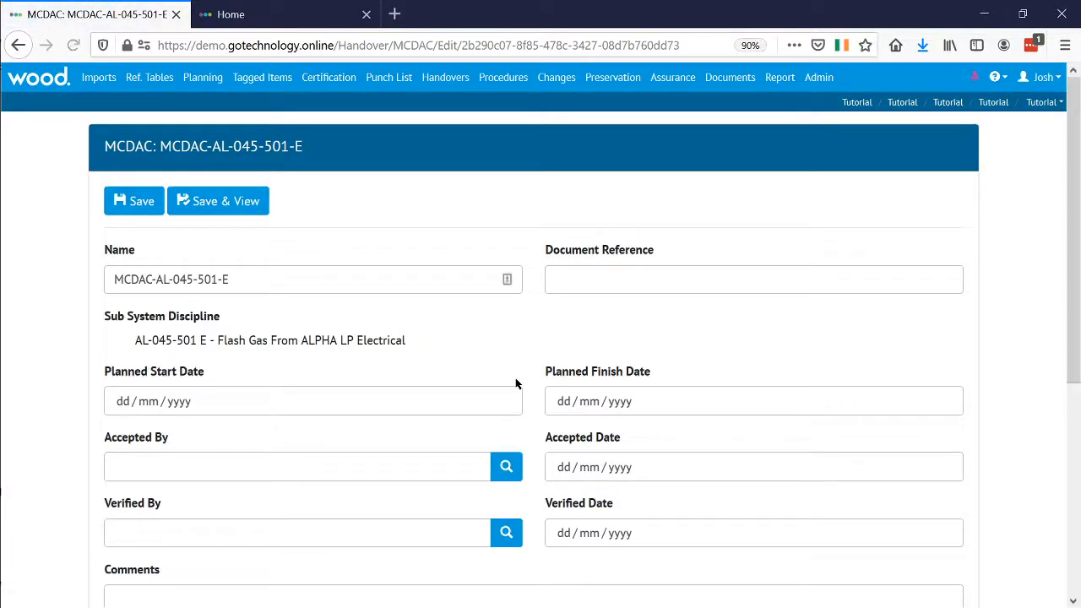
{"action": "scroll", "coordinate": [517, 384], "scroll_direction": "down", "scroll_amount": 3}
{"action": "left_click", "coordinate": [480, 260]}
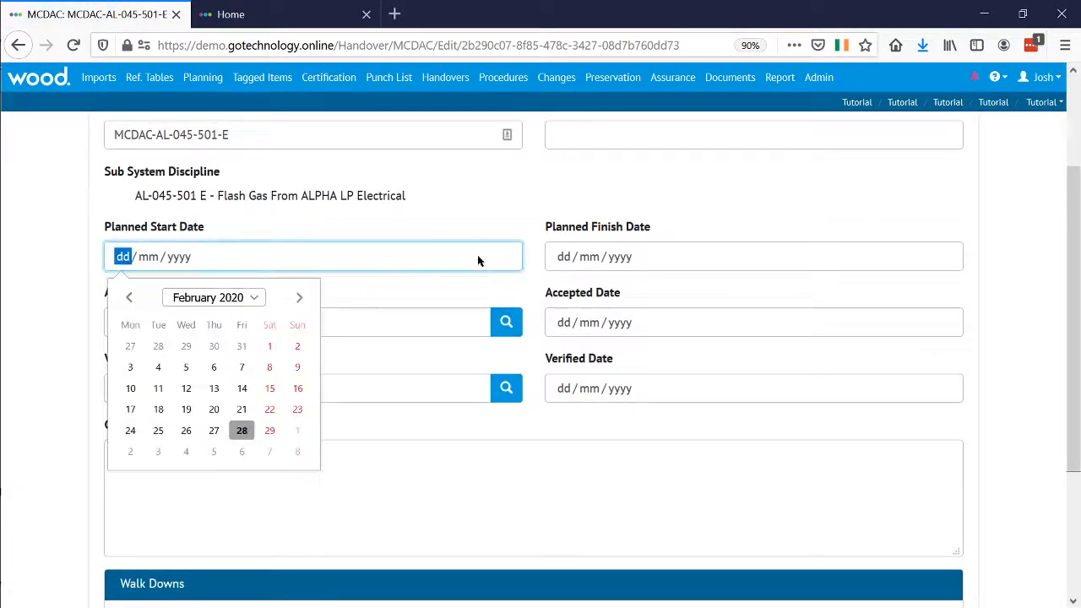
{"action": "left_click", "coordinate": [132, 452]}
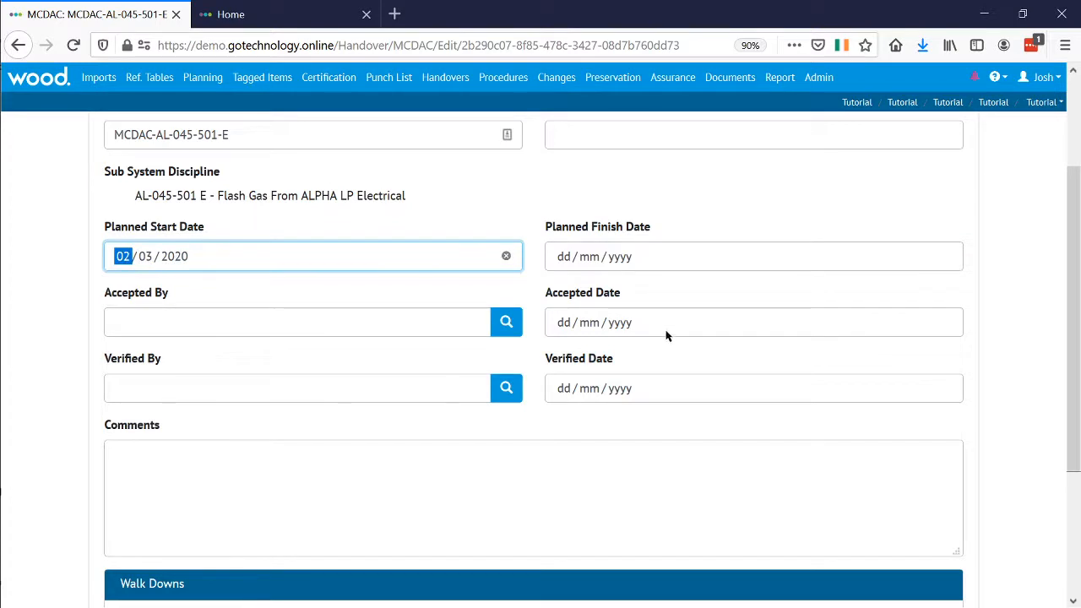
Set the handover's planned finish date to 09/03/2020, then save it and return to its view page.
{"action": "left_click", "coordinate": [652, 263]}
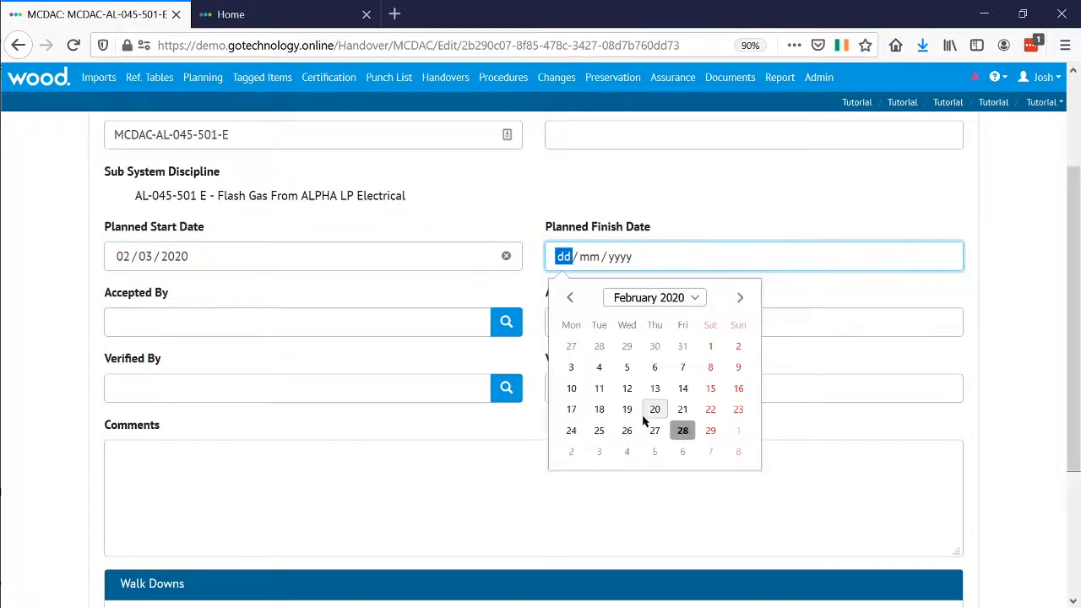
{"action": "left_click", "coordinate": [738, 299]}
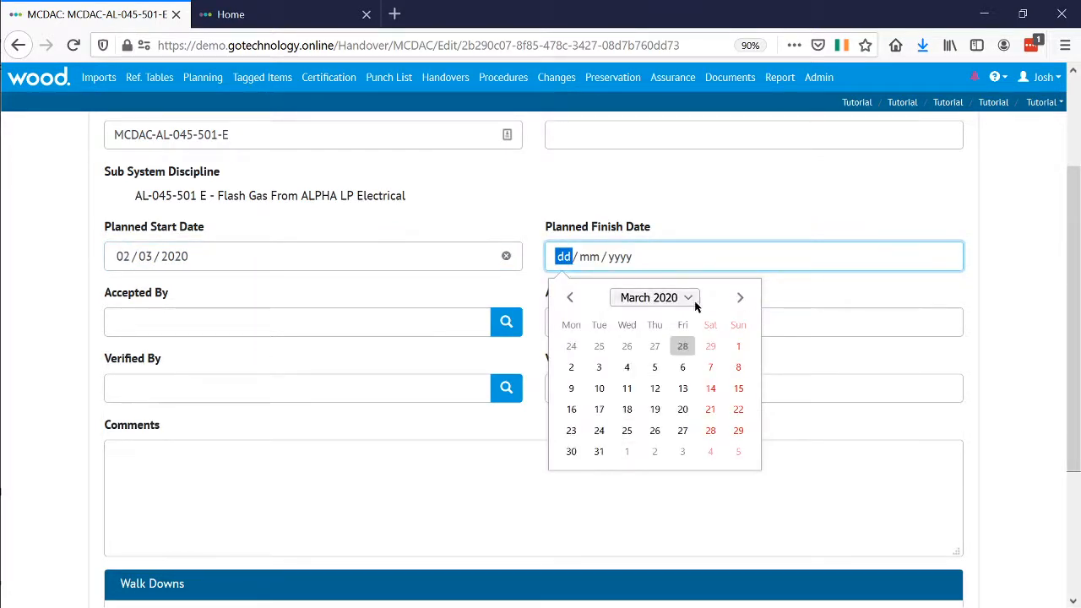
{"action": "left_click", "coordinate": [572, 391]}
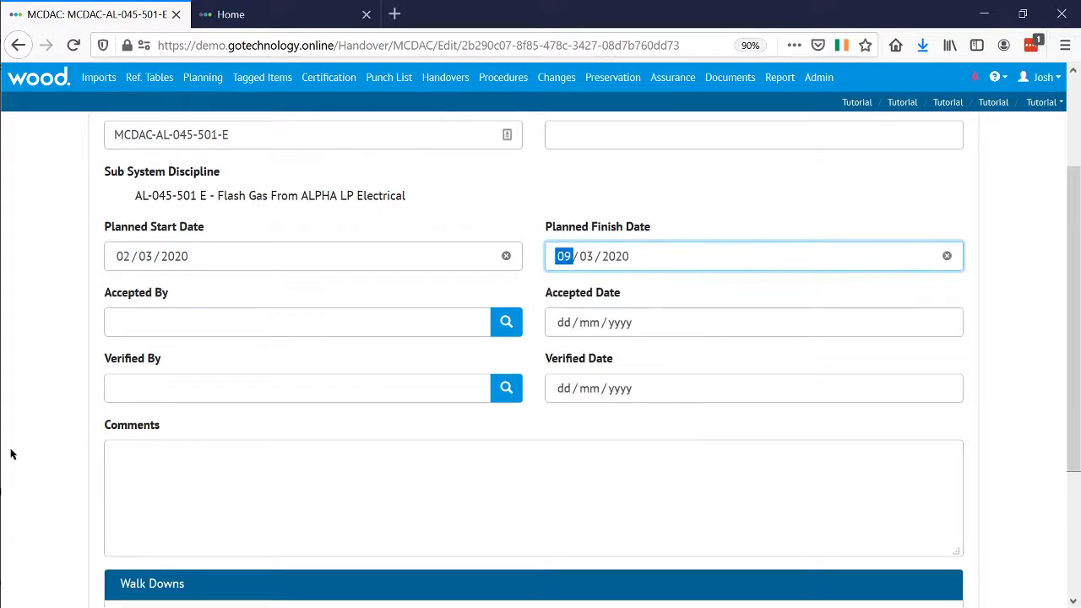
{"action": "scroll", "coordinate": [8, 452], "scroll_direction": "down", "scroll_amount": 3}
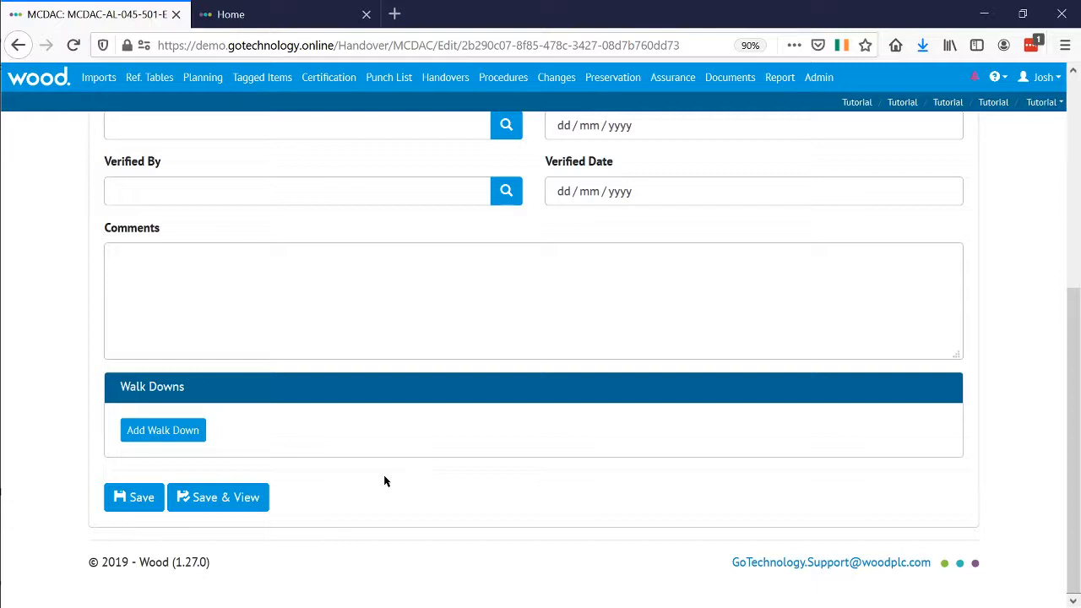
{"action": "left_click", "coordinate": [204, 498]}
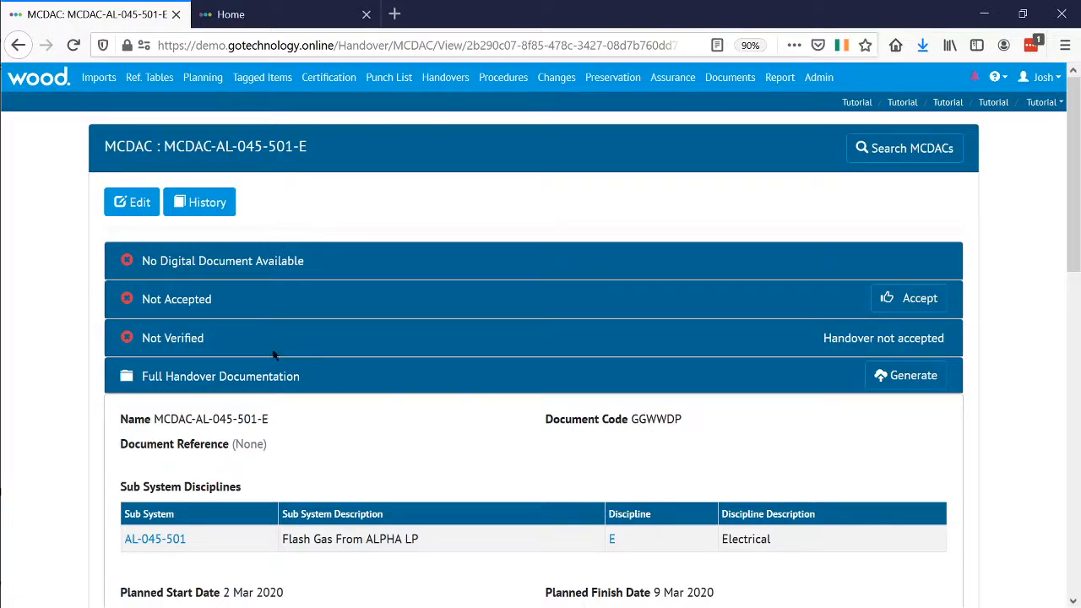
Refresh the home dashboard and examine the handover gauge, MCDAC skyline and planned start versus actual finish chart.
{"action": "left_click", "coordinate": [242, 15]}
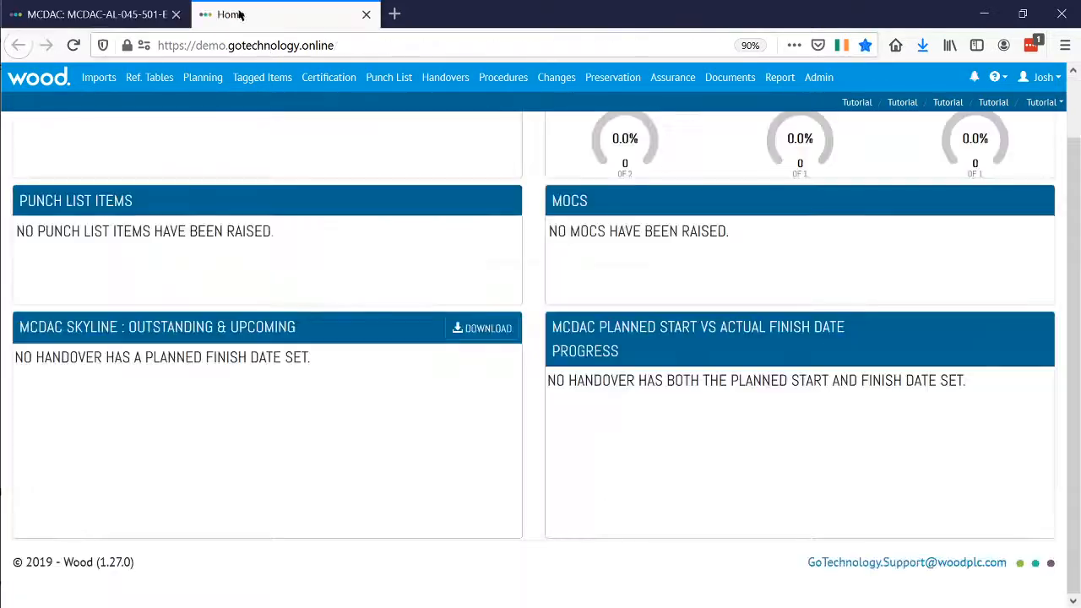
{"action": "scroll", "coordinate": [343, 304], "scroll_direction": "up", "scroll_amount": 2}
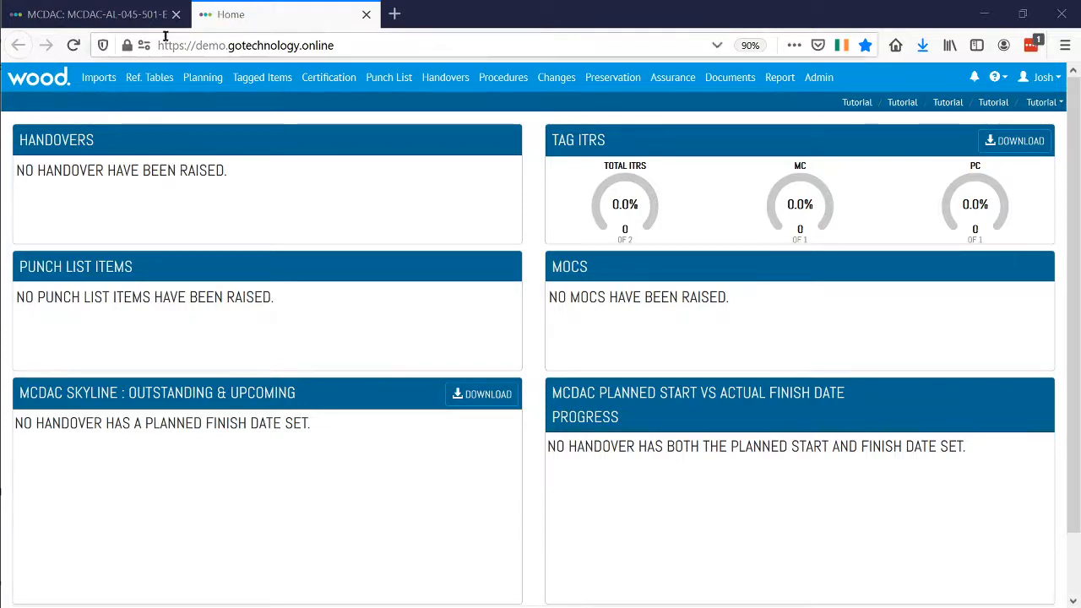
{"action": "left_click", "coordinate": [74, 46]}
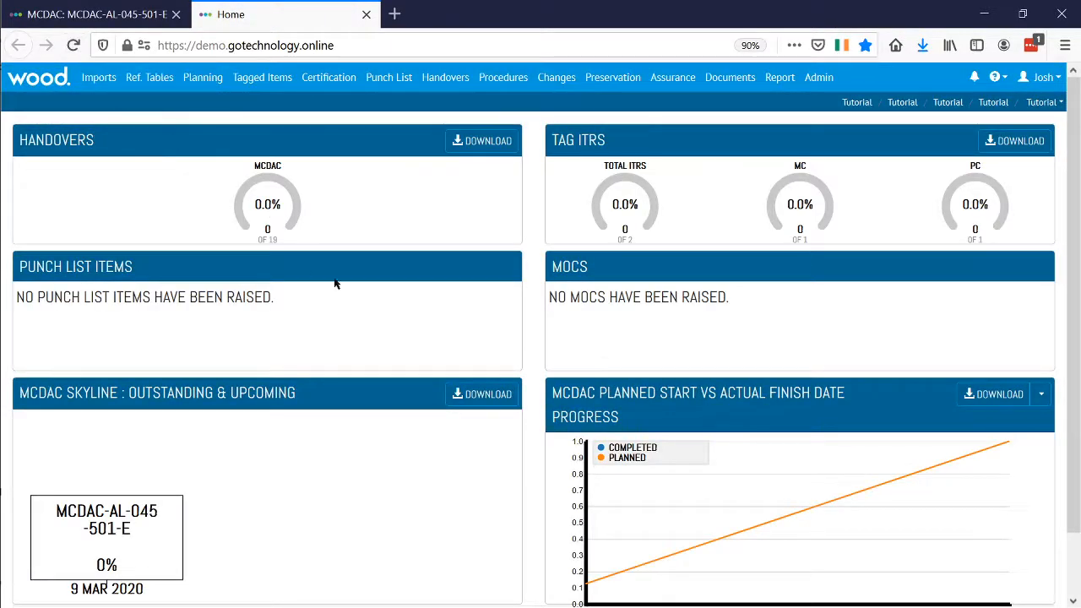
{"action": "scroll", "coordinate": [384, 274], "scroll_direction": "down", "scroll_amount": 2}
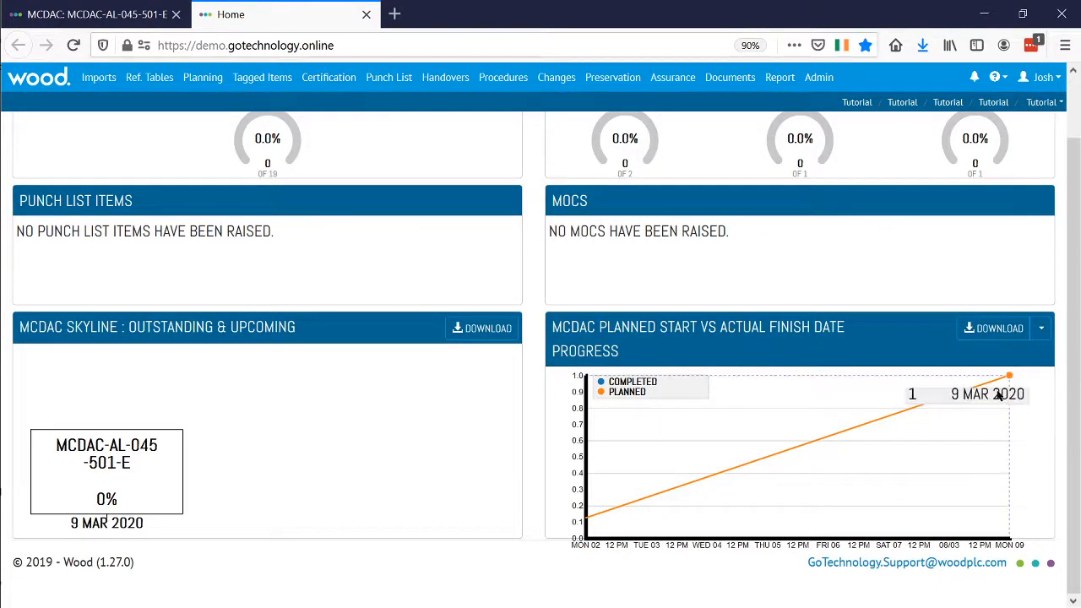
{"action": "mouse_move", "coordinate": [109, 462]}
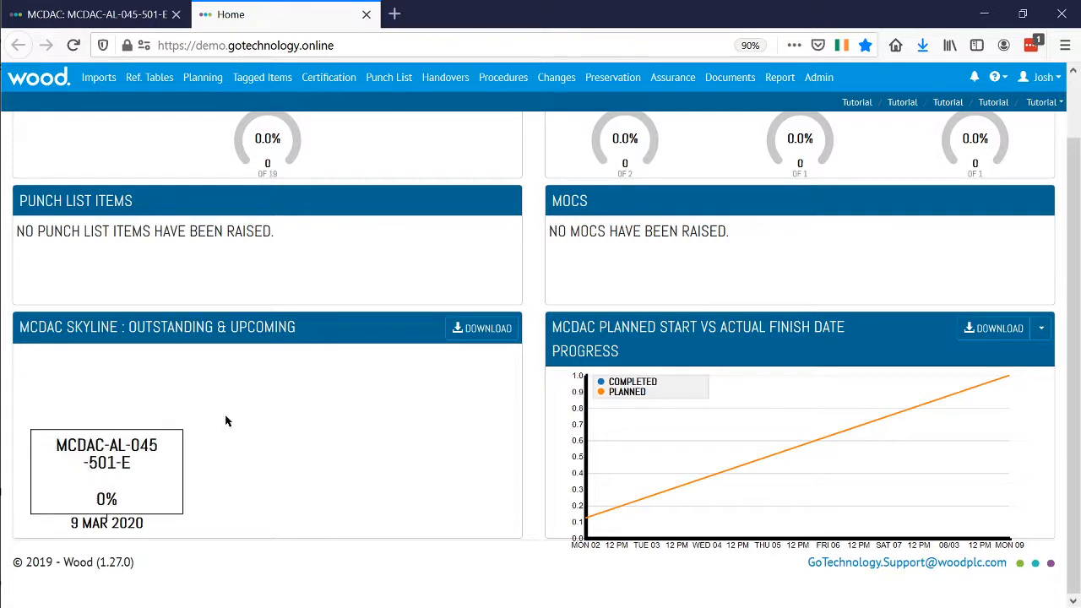
{"action": "scroll", "coordinate": [378, 435], "scroll_direction": "up", "scroll_amount": 2}
{"action": "scroll", "coordinate": [377, 435], "scroll_direction": "up", "scroll_amount": 1}
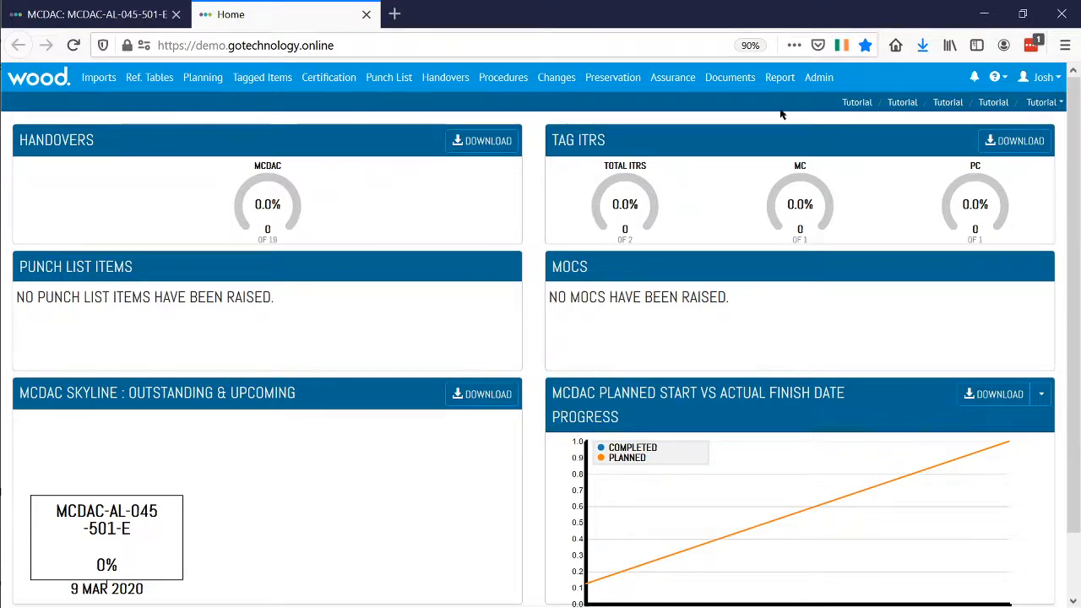
Open the Level E search in a separate browser tab and search for the name "tutorial".
{"action": "left_click", "coordinate": [812, 78]}
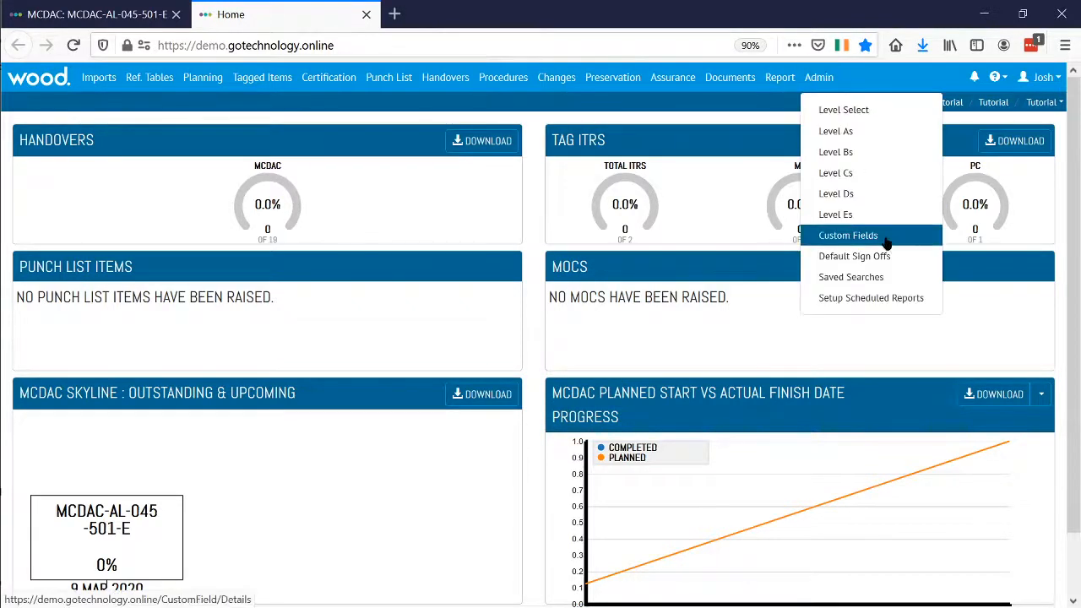
{"action": "middle_click", "coordinate": [835, 214]}
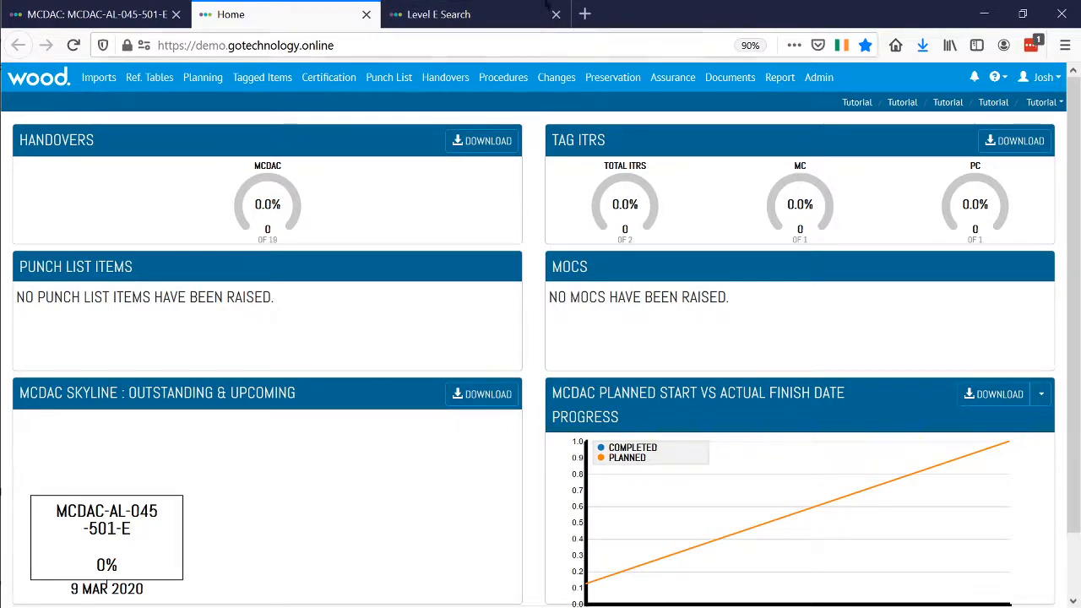
{"action": "left_click", "coordinate": [454, 12]}
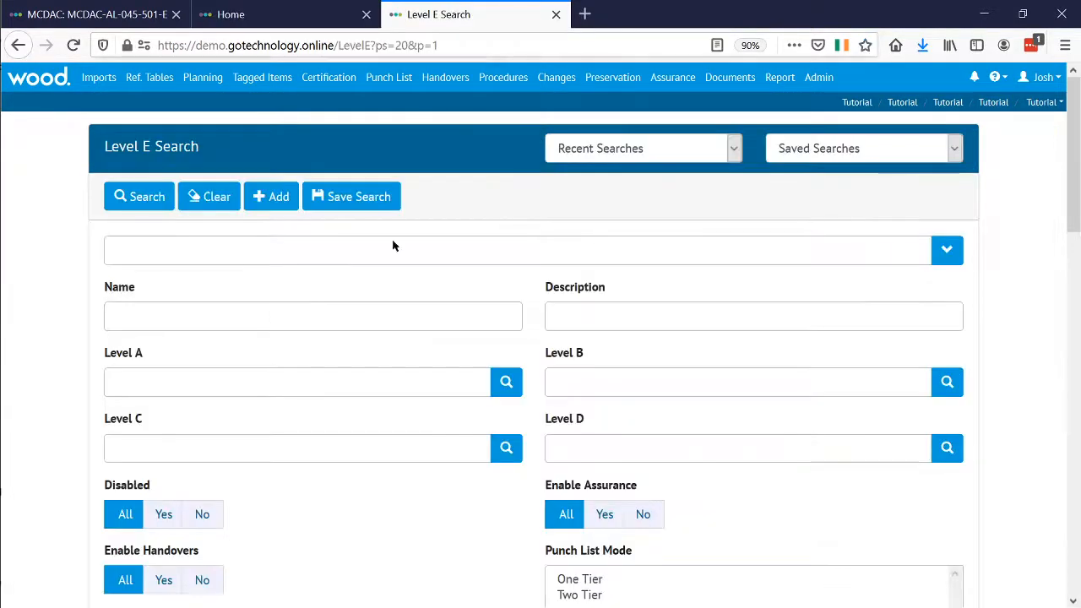
{"action": "left_click", "coordinate": [299, 324]}
{"action": "type", "text": "tut"}
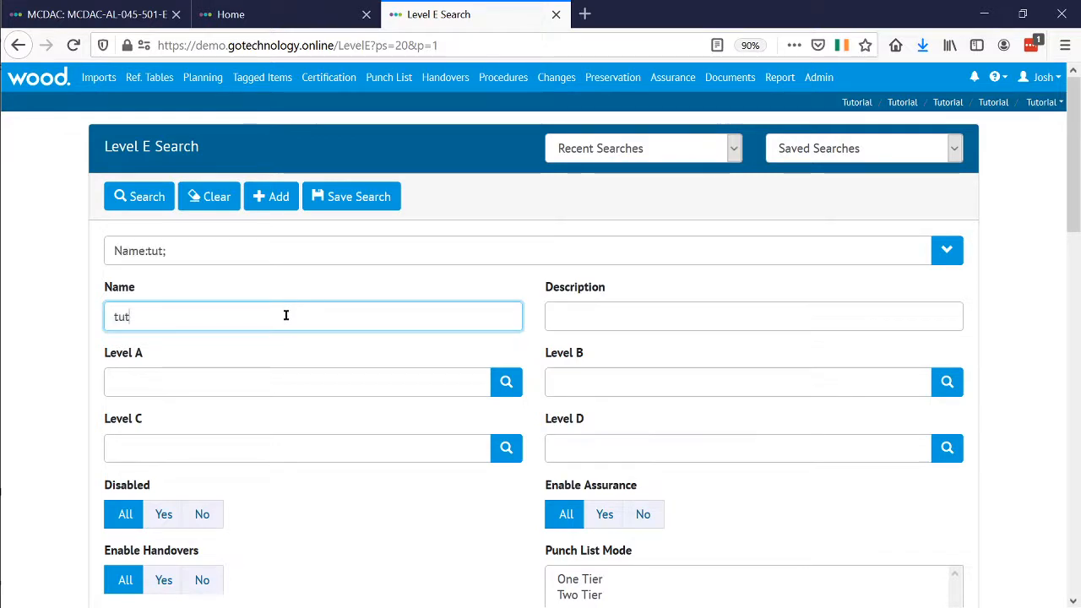
{"action": "type", "text": "orial"}
{"action": "key", "text": "Return"}
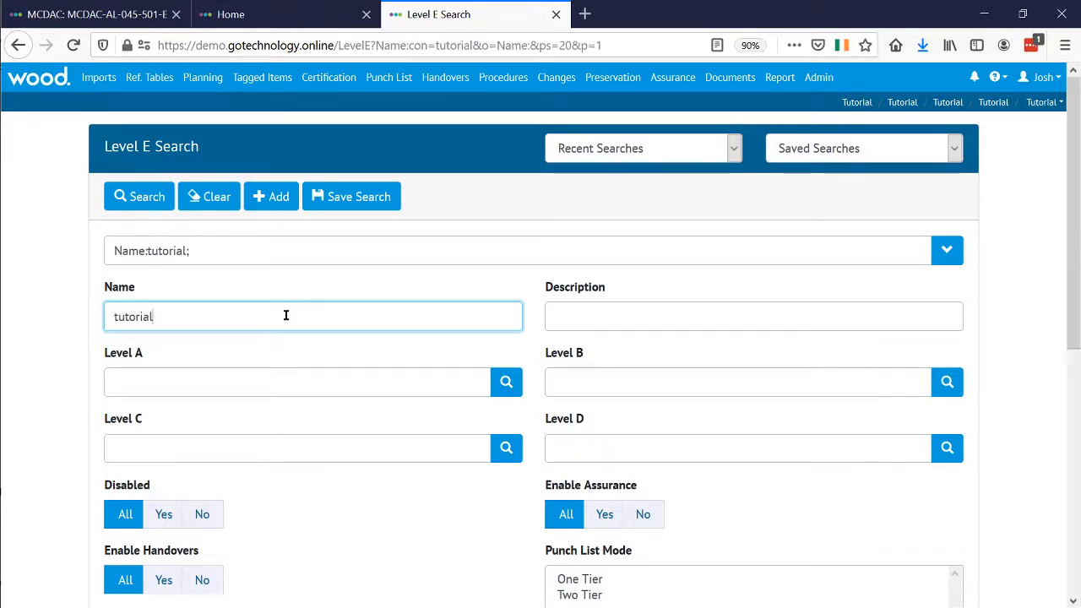
Open the Tutorial Level E record and review the handover gates of its handover types.
{"action": "scroll", "coordinate": [286, 315], "scroll_direction": "down", "scroll_amount": 3}
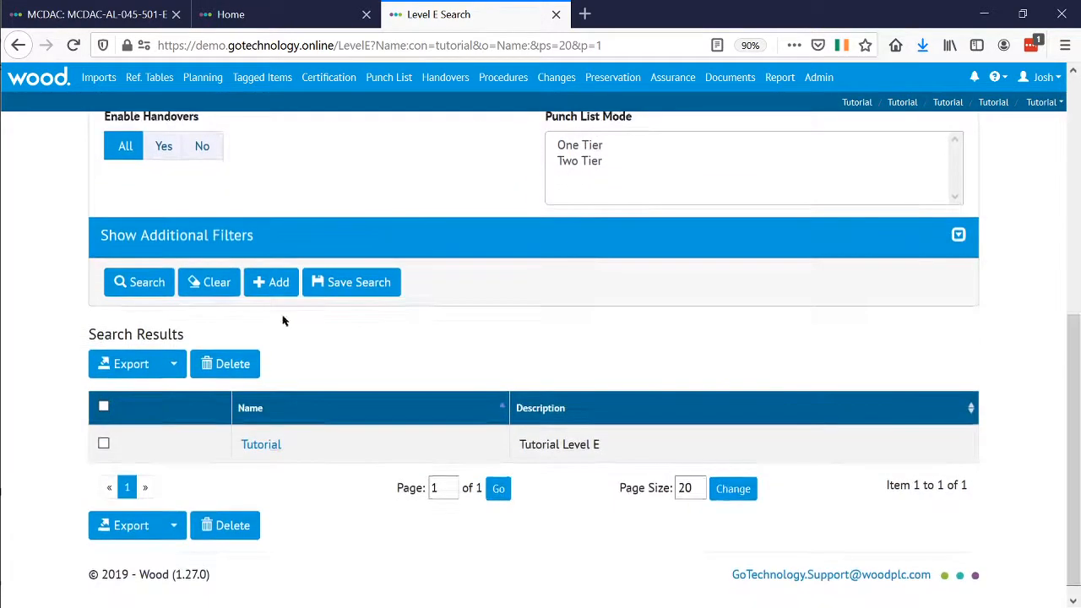
{"action": "left_click", "coordinate": [251, 450]}
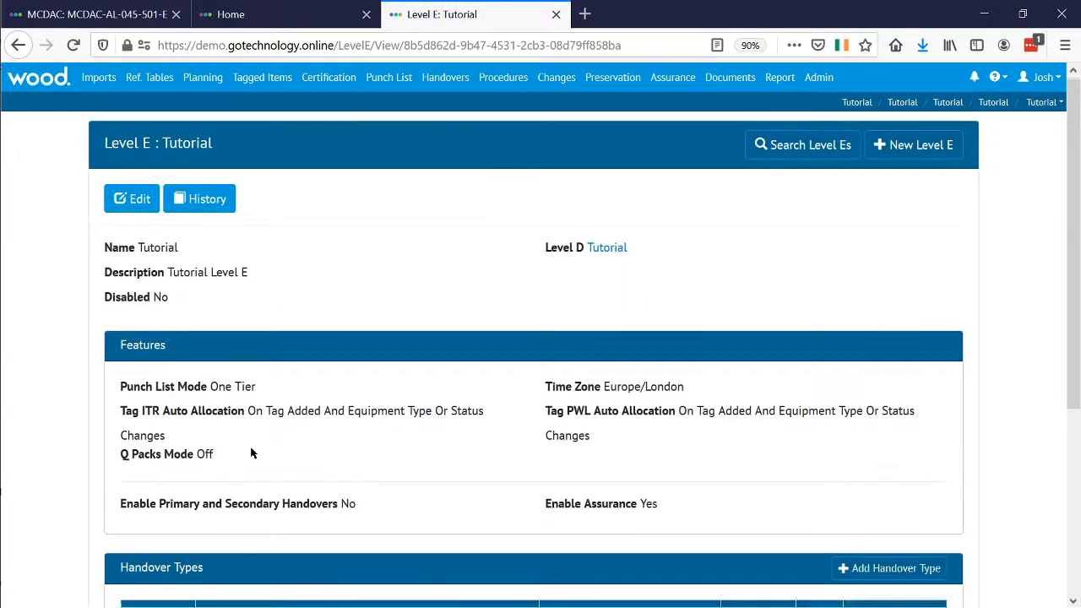
{"action": "scroll", "coordinate": [251, 454], "scroll_direction": "down", "scroll_amount": 1}
{"action": "scroll", "coordinate": [251, 453], "scroll_direction": "down", "scroll_amount": 2}
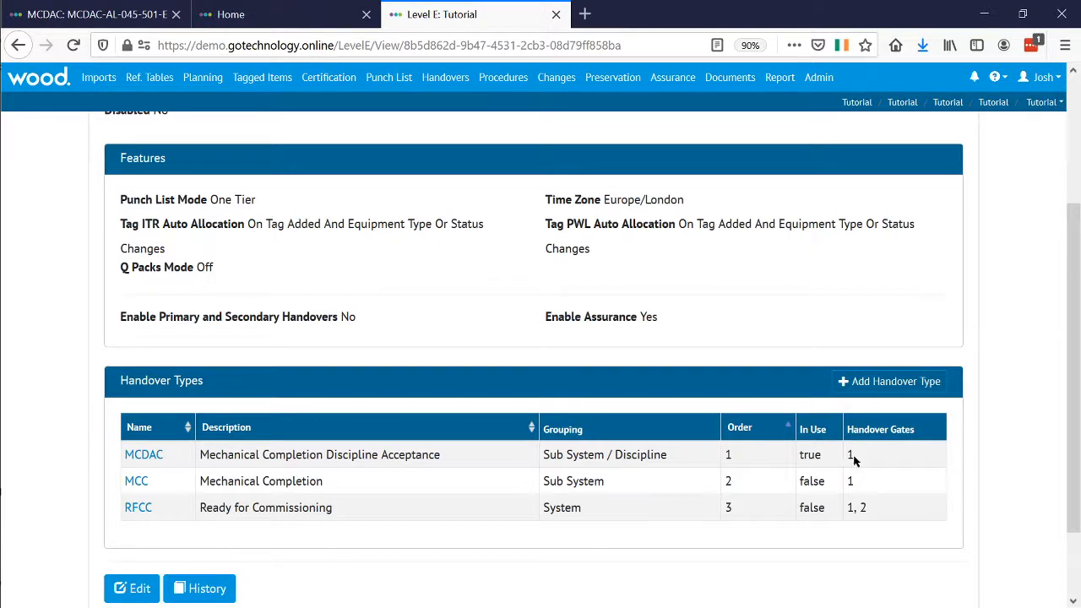
Open the ITR classes in a separate browser tab and check the handover gate of class MC.
{"action": "left_click", "coordinate": [137, 81]}
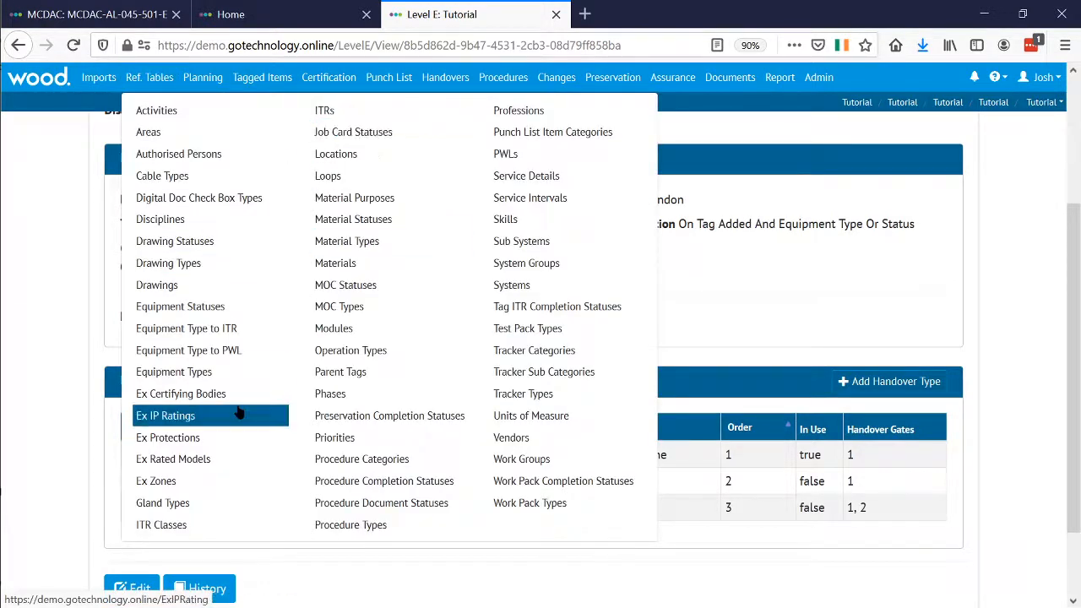
{"action": "middle_click", "coordinate": [216, 527]}
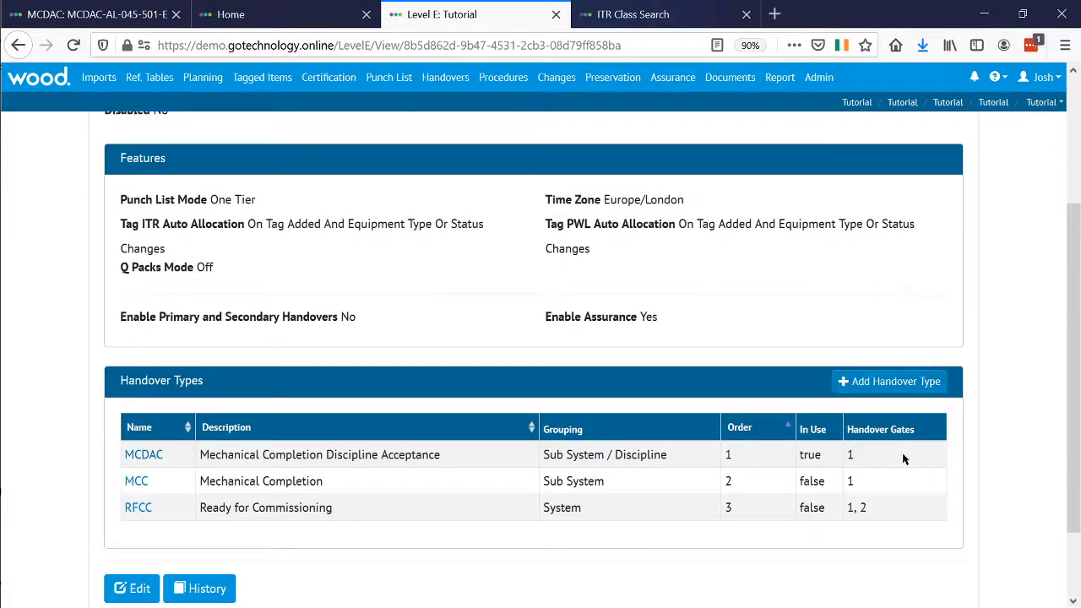
{"action": "left_click", "coordinate": [676, 25]}
{"action": "scroll", "coordinate": [541, 270], "scroll_direction": "down", "scroll_amount": 3}
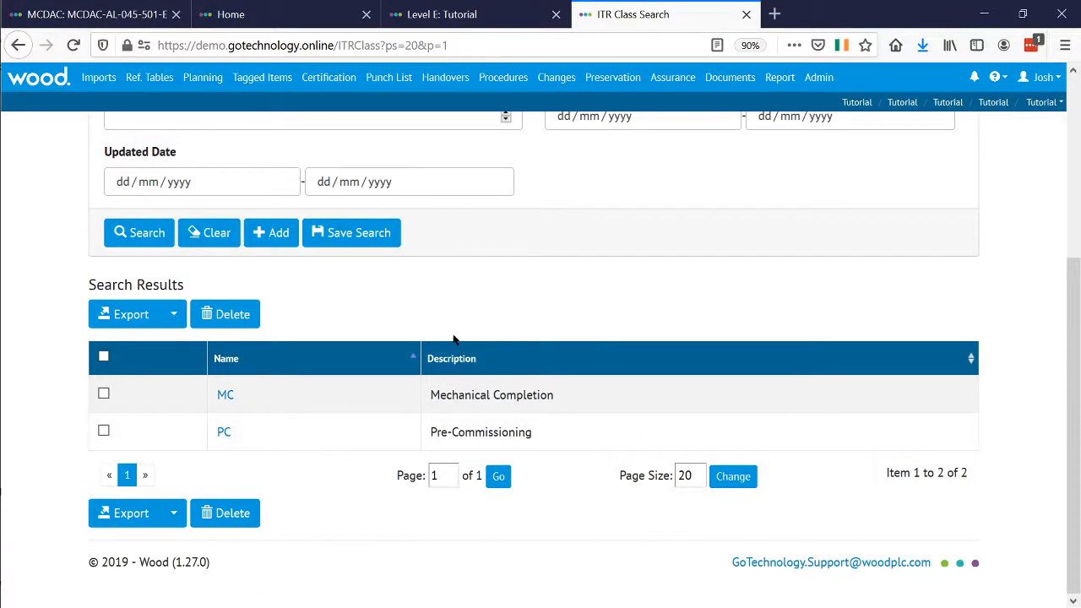
{"action": "left_click", "coordinate": [226, 395]}
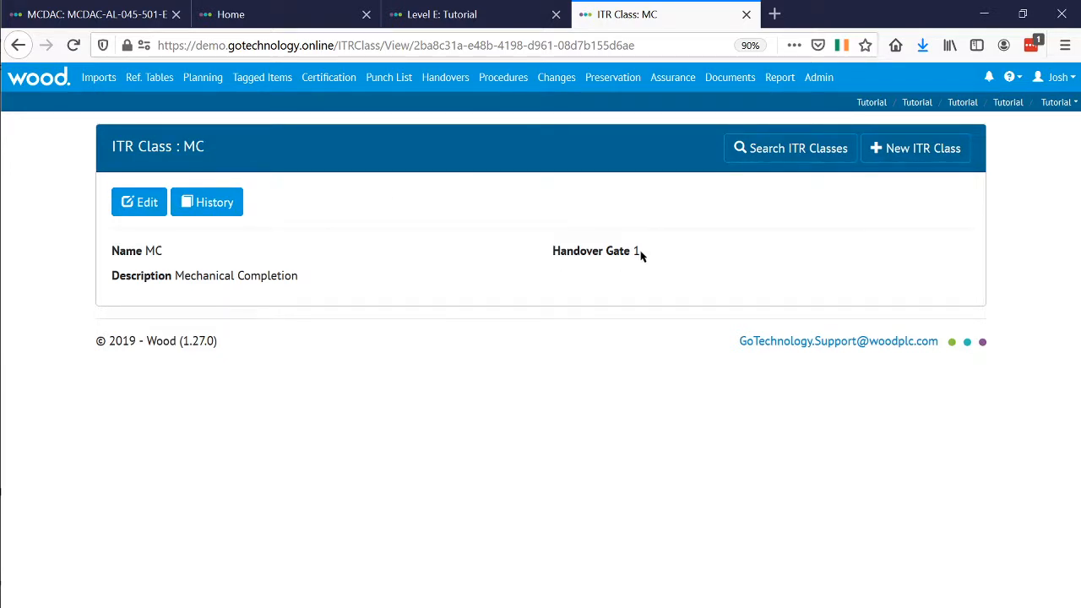
{"action": "left_click_drag", "start_coordinate": [640, 251], "coordinate": [634, 252]}
{"action": "left_click", "coordinate": [637, 252]}
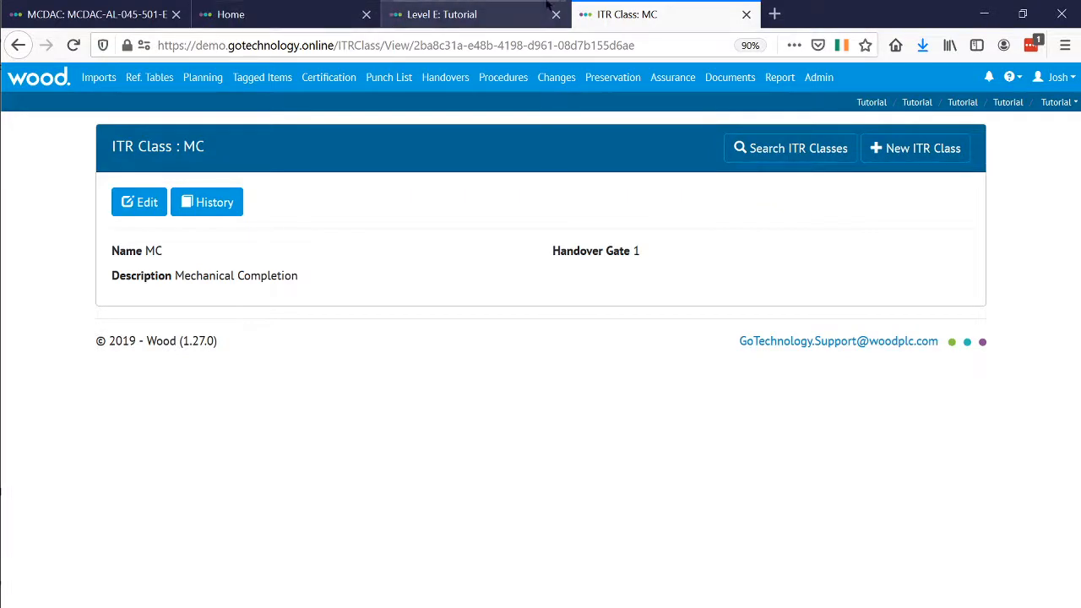
Open the ITR search from the reference tables in a separate browser tab.
{"action": "left_click", "coordinate": [150, 77]}
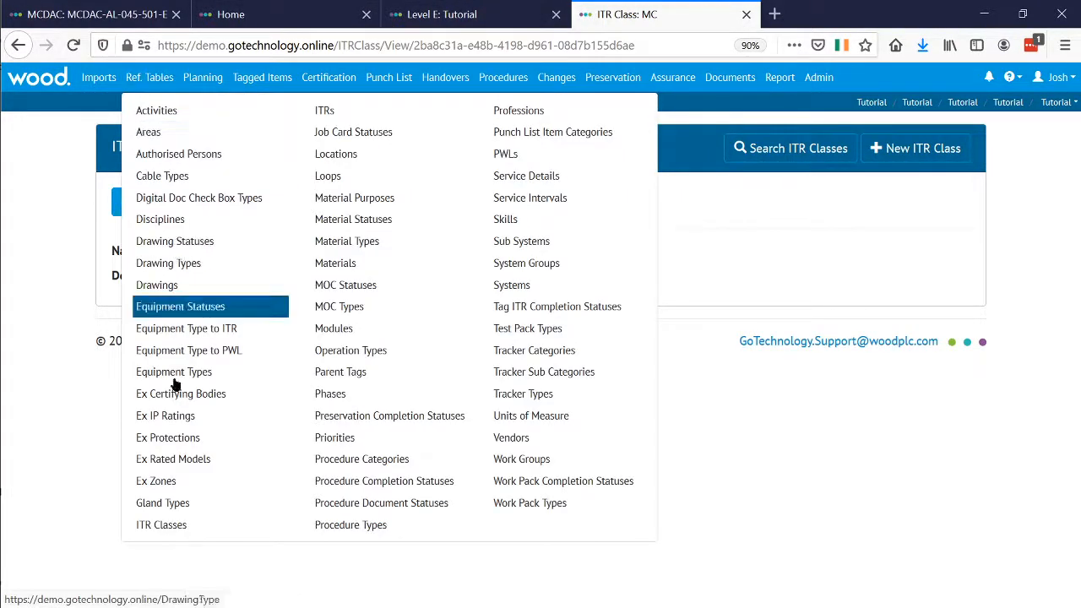
{"action": "left_click", "coordinate": [394, 110], "text": "ctrl"}
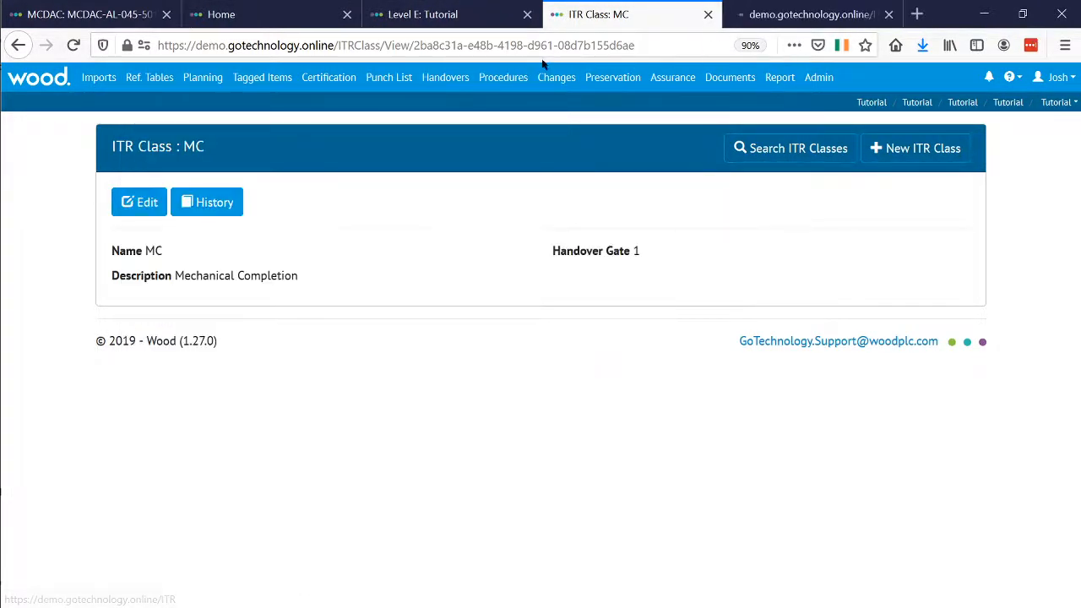
{"action": "left_click", "coordinate": [768, 13]}
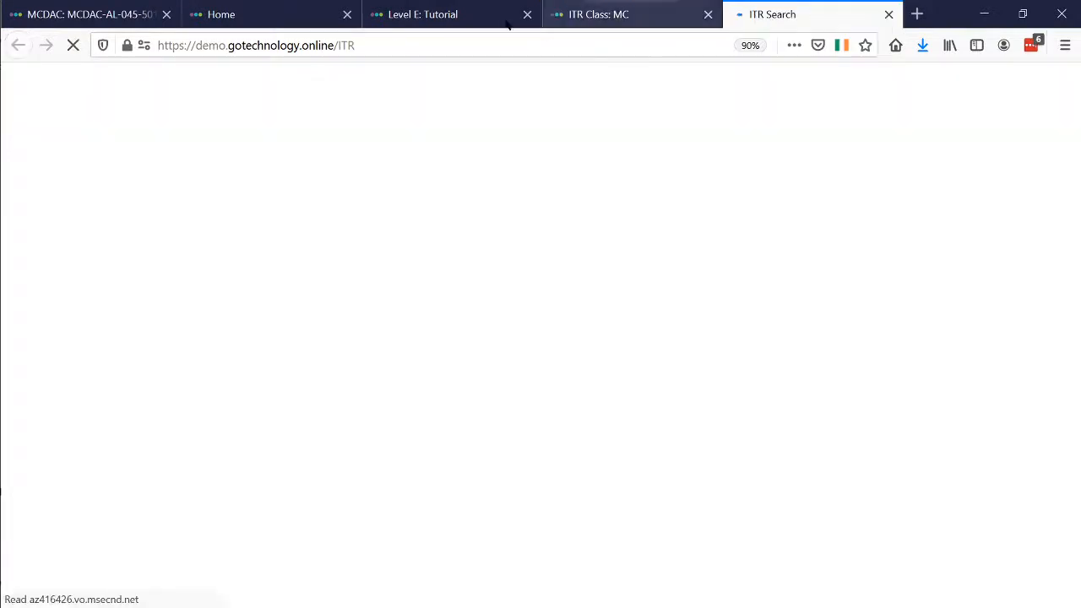
Return to the home dashboard and review the Tag ITR gauges, MCDAC skyline and planned progress chart.
{"action": "left_click", "coordinate": [287, 15]}
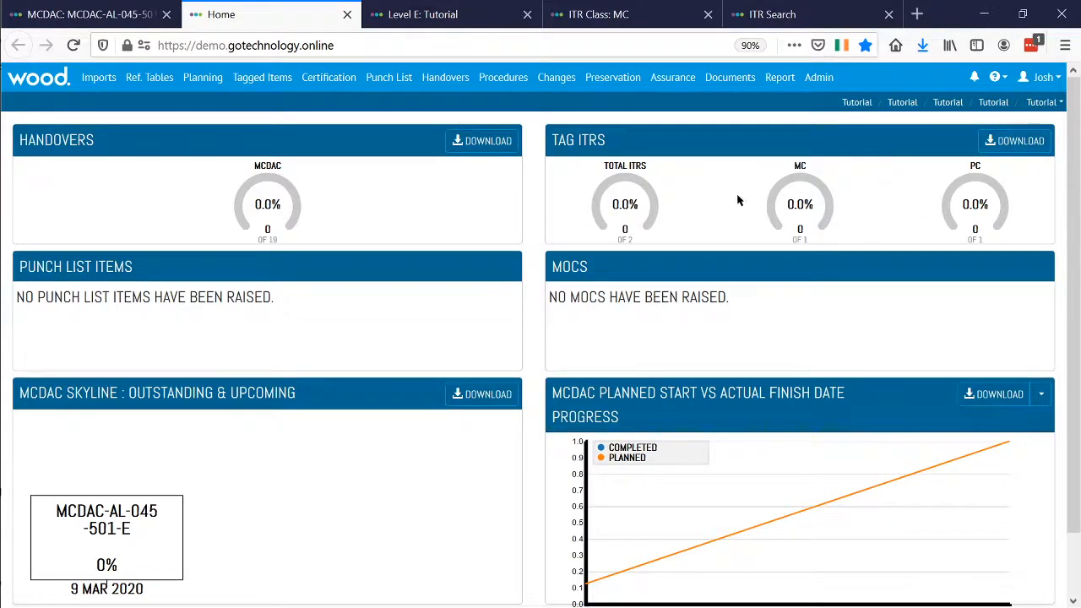
{"action": "left_click_drag", "start_coordinate": [807, 158], "coordinate": [713, 304]}
{"action": "scroll", "coordinate": [779, 386], "scroll_direction": "down", "scroll_amount": 1}
{"action": "left_click", "coordinate": [713, 304]}
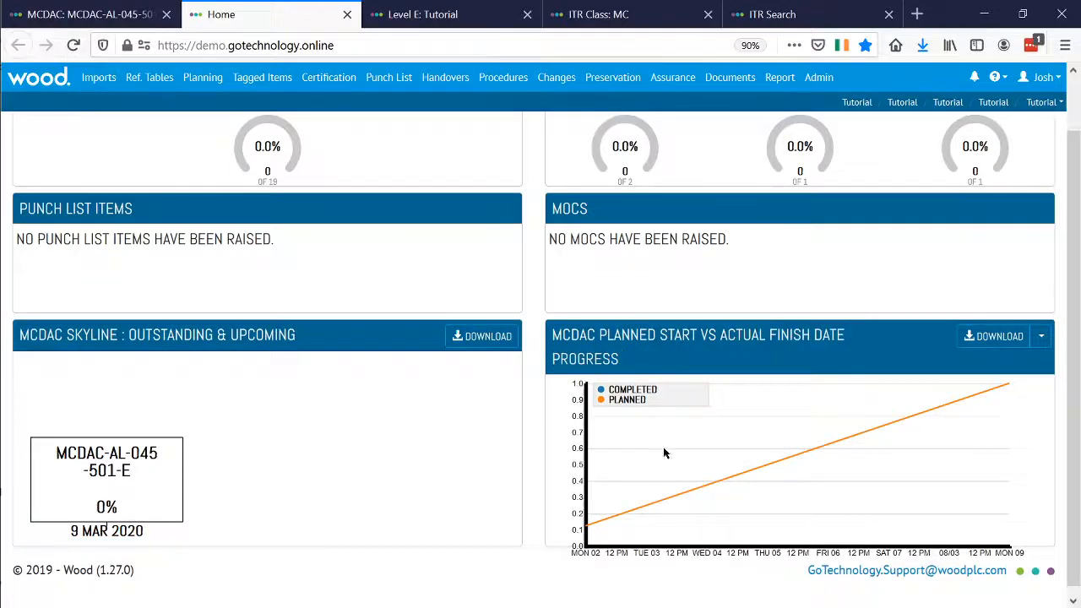
{"action": "scroll", "coordinate": [296, 416], "scroll_direction": "up", "scroll_amount": 1}
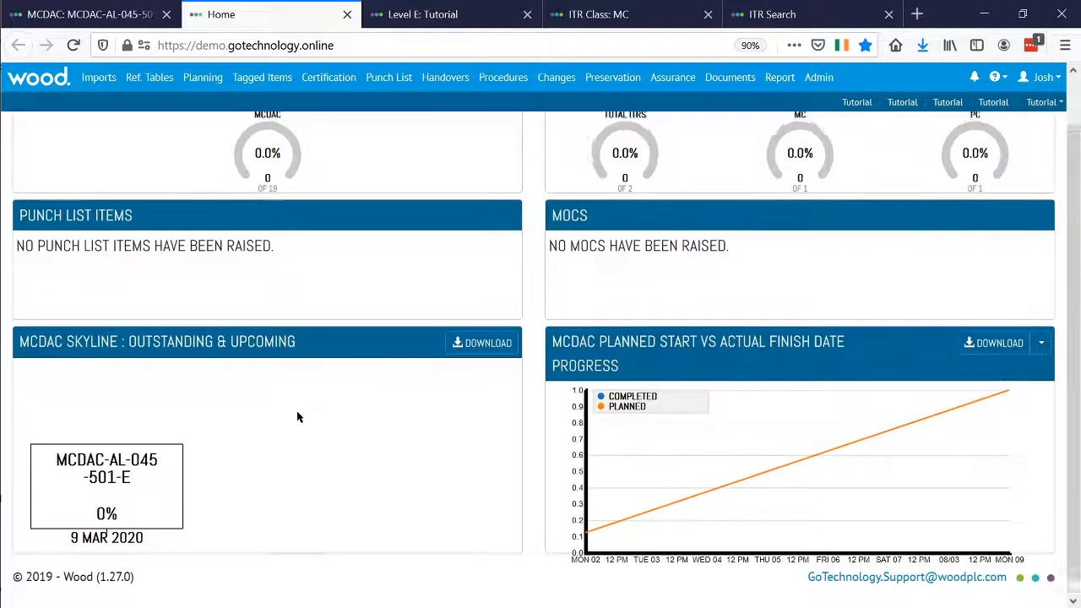